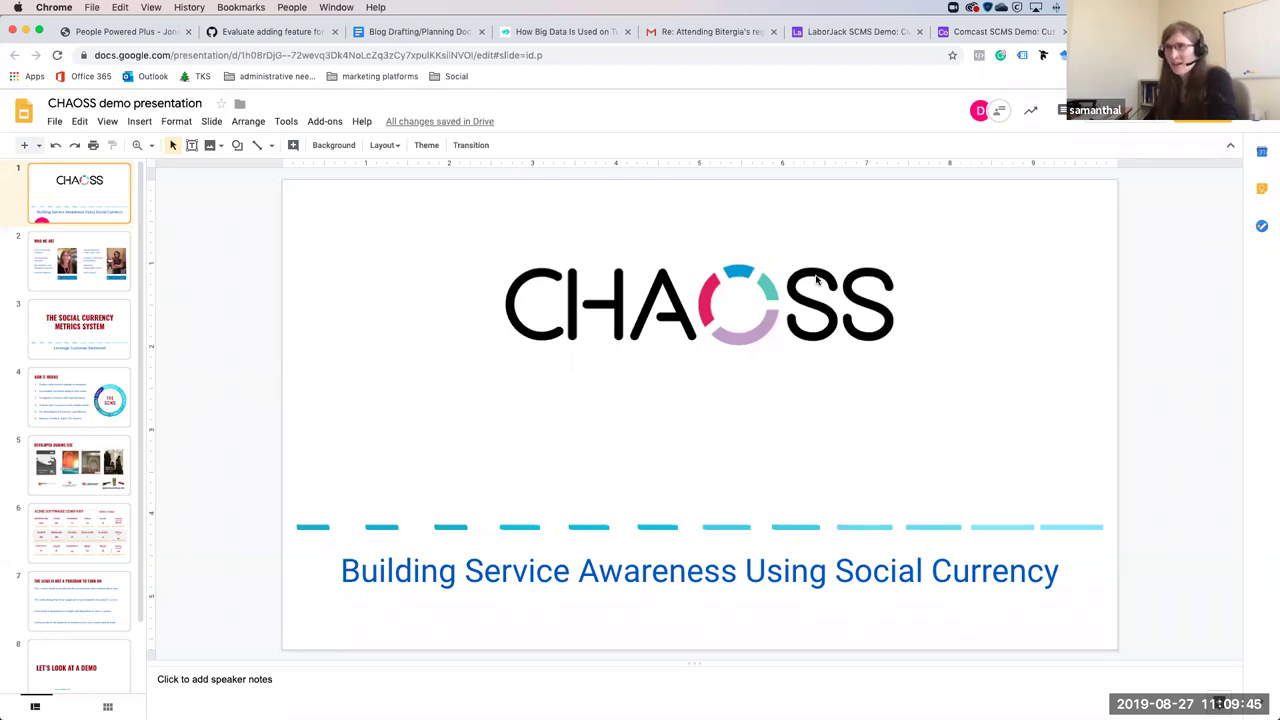
Advance to slide 2, WHO WE ARE, with both presenters' skill lists and photos.
{"action": "key", "text": "Down"}
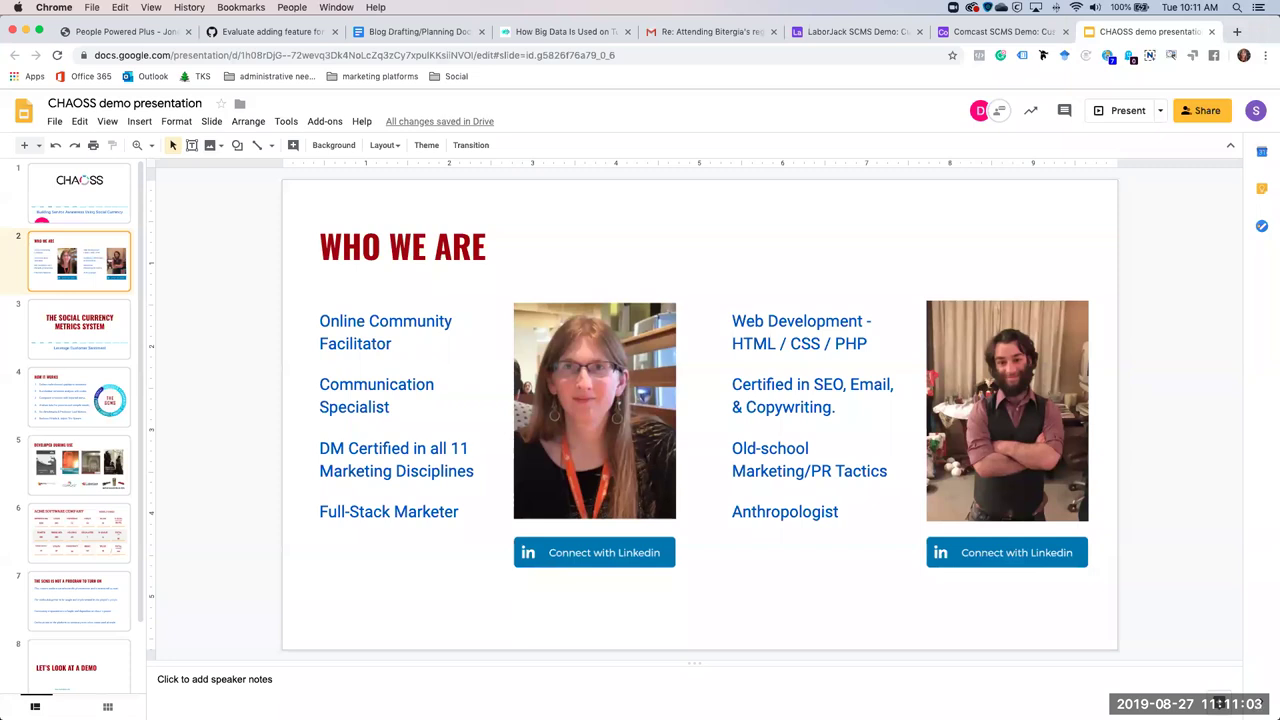
Jump to slide 3, THE SOCIAL CURRENCY METRICS SYSTEM, from the filmstrip.
{"action": "left_click", "coordinate": [79, 327]}
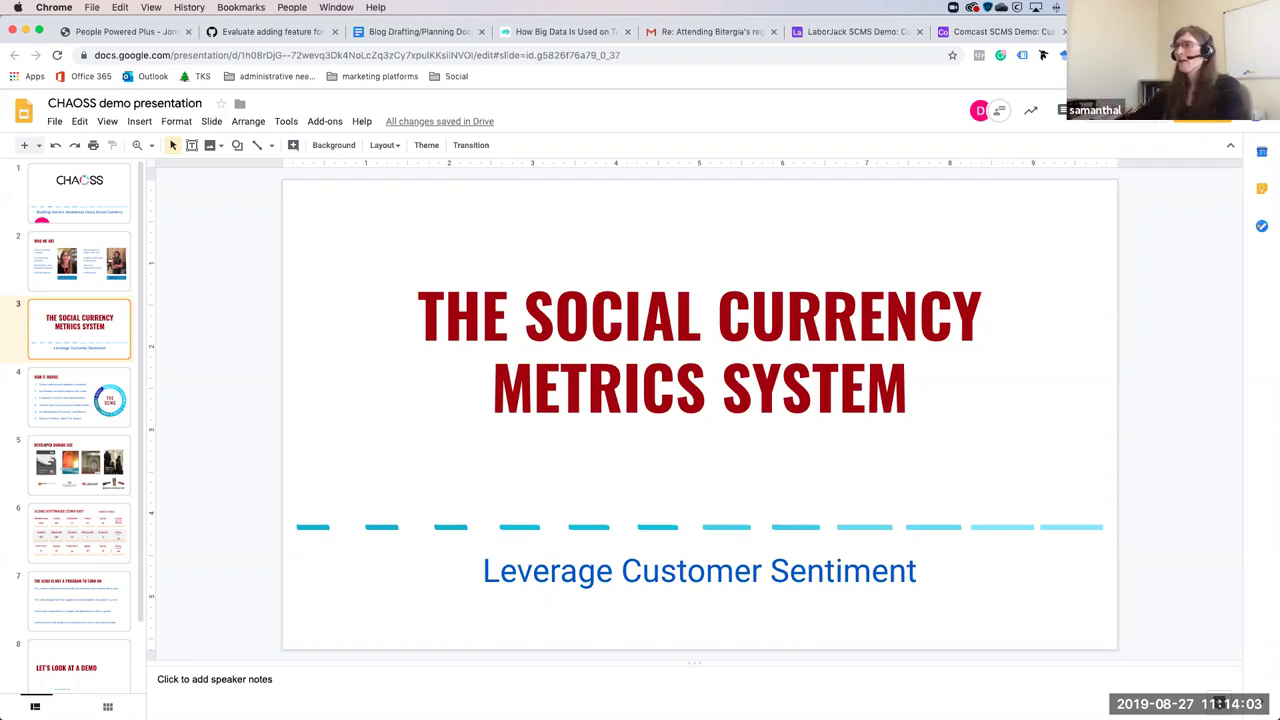
Move forward one slide toward slide 4, HOW IT WORKS.
{"action": "key", "text": "Down"}
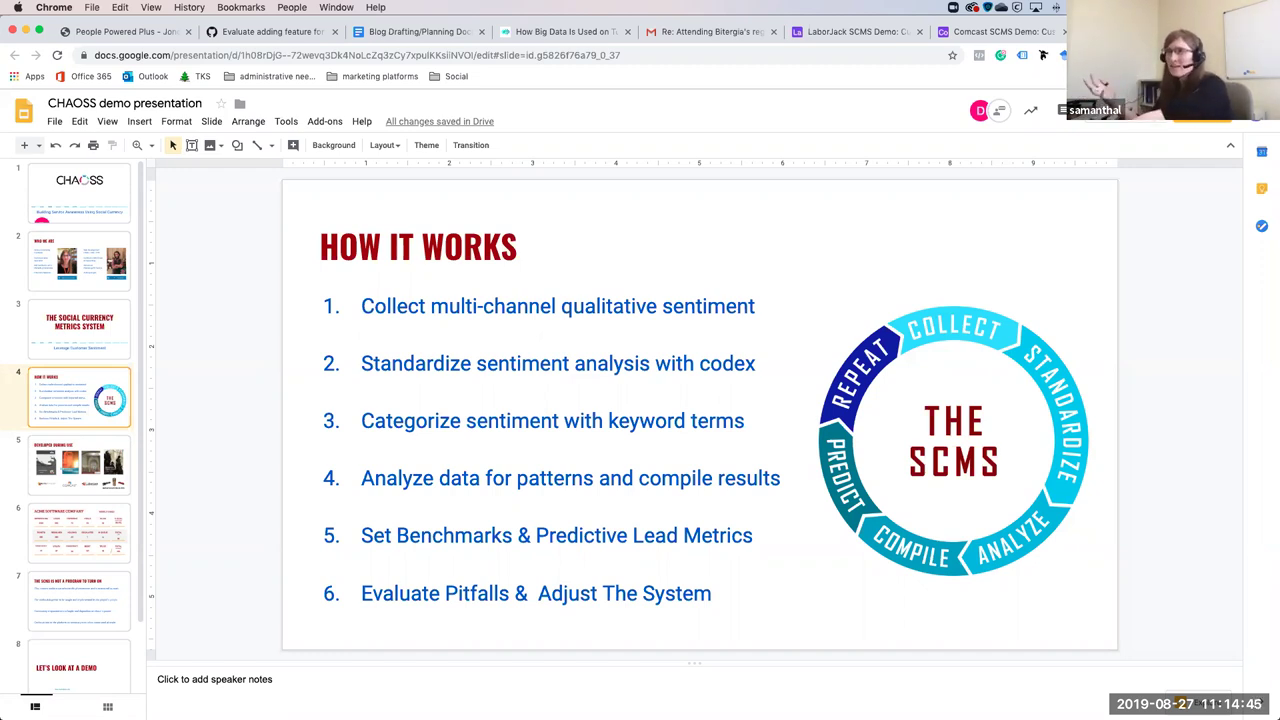
Display slide 5, DEVELOPED DURING USE, with its report covers and client logos.
{"action": "left_click", "coordinate": [79, 463]}
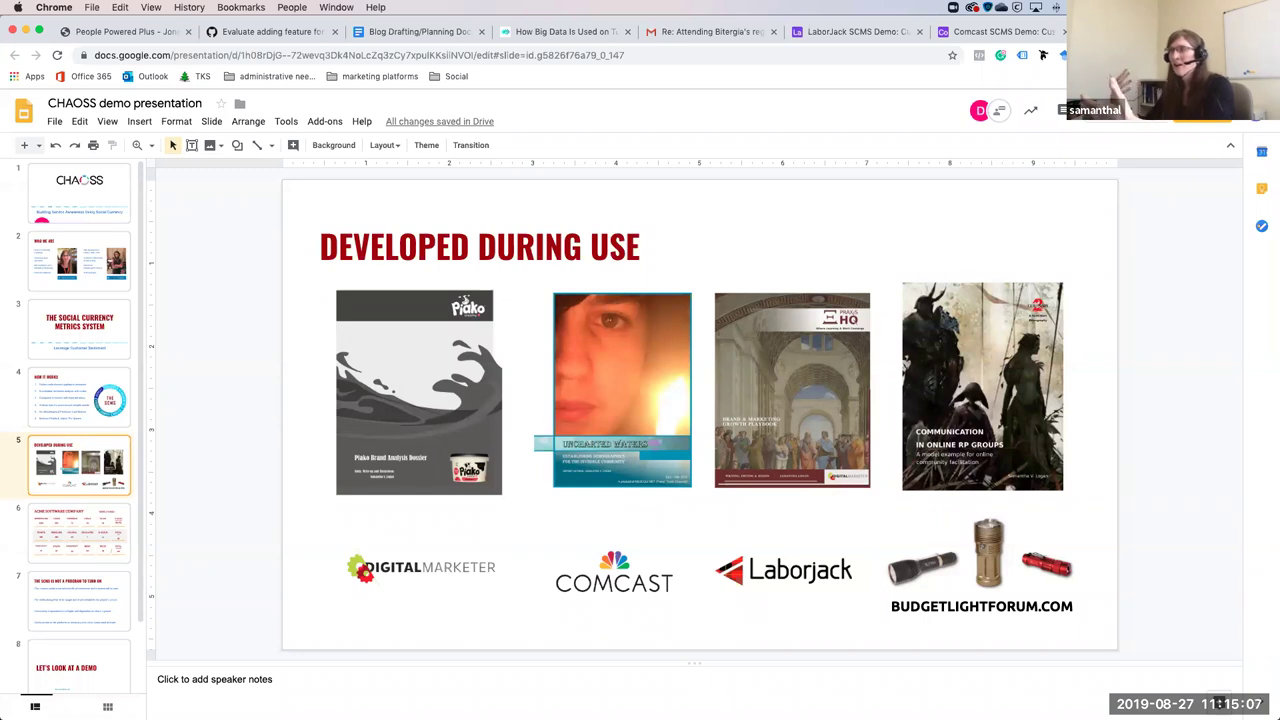
Show slide 6, the ACME SOFTWARE COMPANY weekly goals dashboard.
{"action": "left_click", "coordinate": [79, 533]}
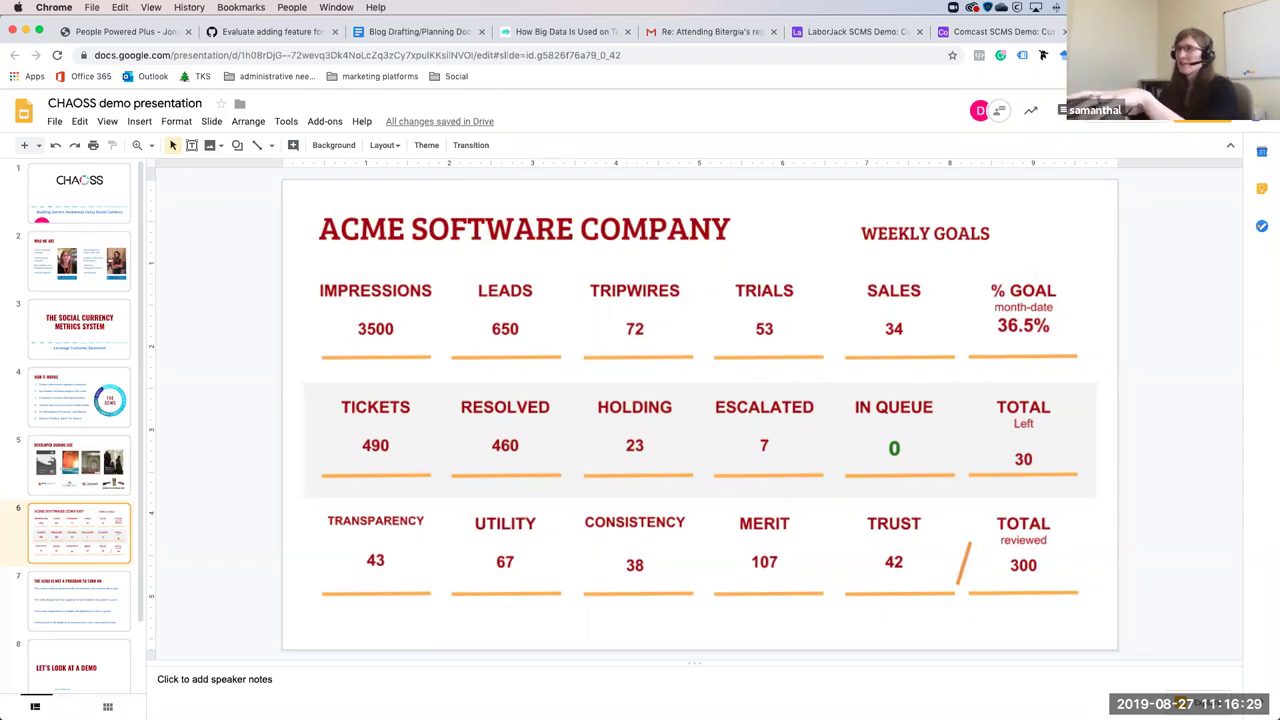
Step back through the slides to slide 4, HOW IT WORKS.
{"action": "key", "text": "Up"}
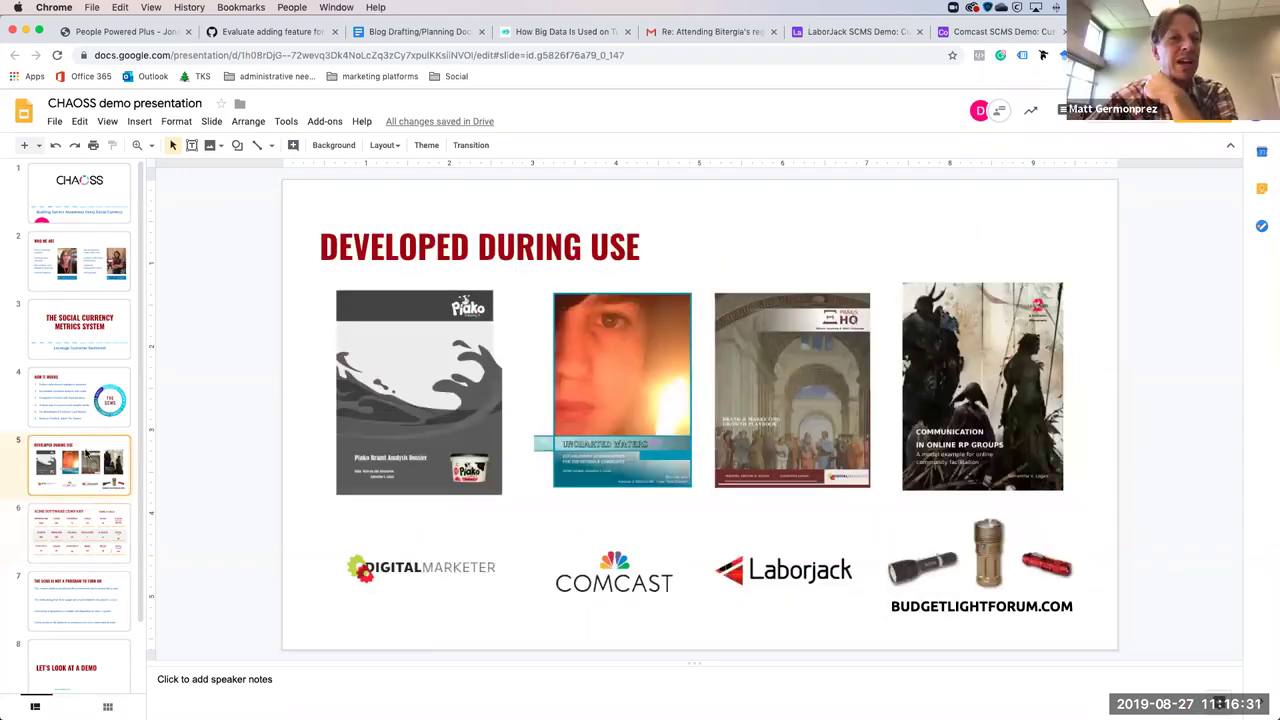
{"action": "left_click", "coordinate": [75, 540]}
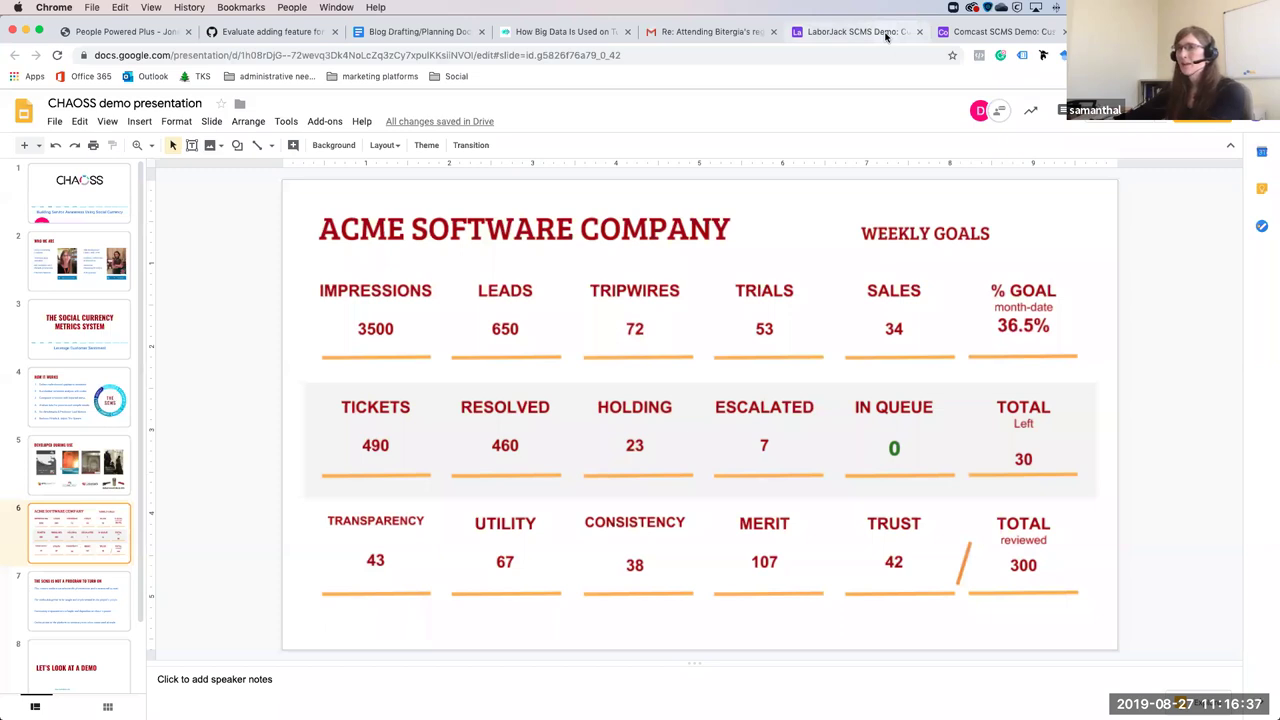
{"action": "key", "text": "Up"}
{"action": "key", "text": "Up"}
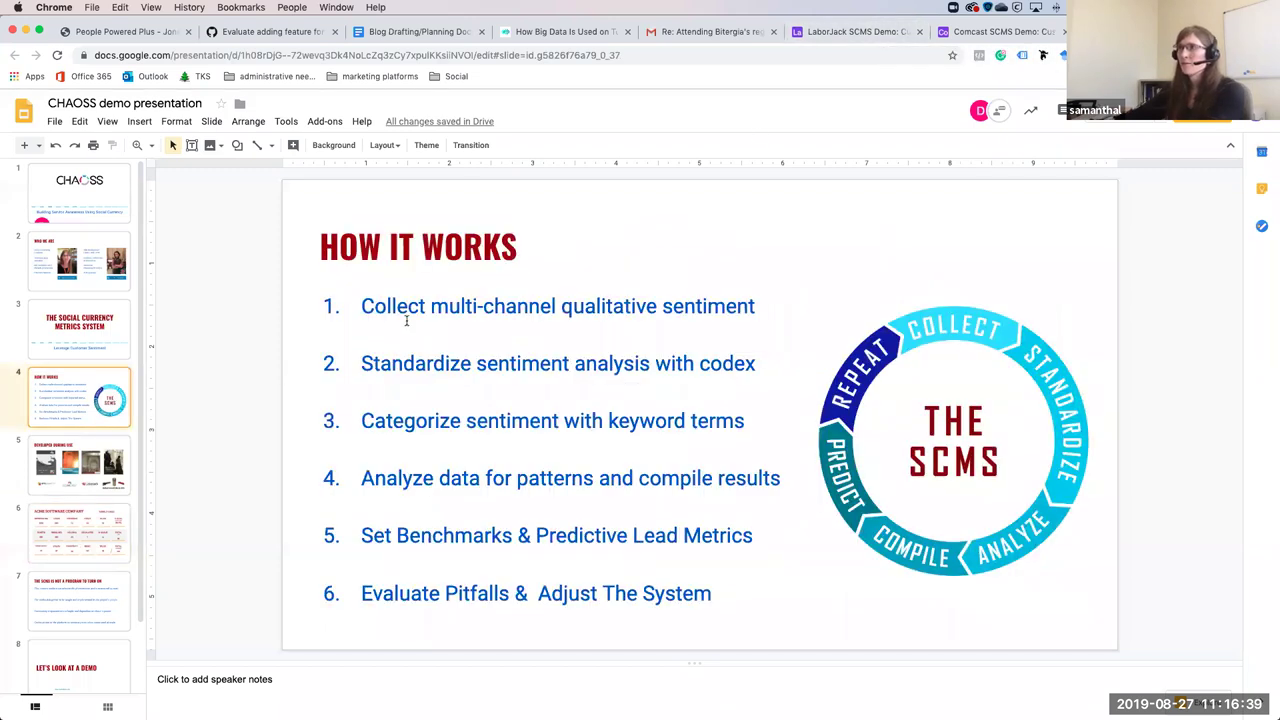
Select the 'Standardize sentiment analysis with codex' line in the step list.
{"action": "left_click", "coordinate": [364, 356]}
{"action": "left_click_drag", "start_coordinate": [707, 373], "coordinate": [362, 366]}
{"action": "left_click_drag", "start_coordinate": [757, 366], "coordinate": [343, 373]}
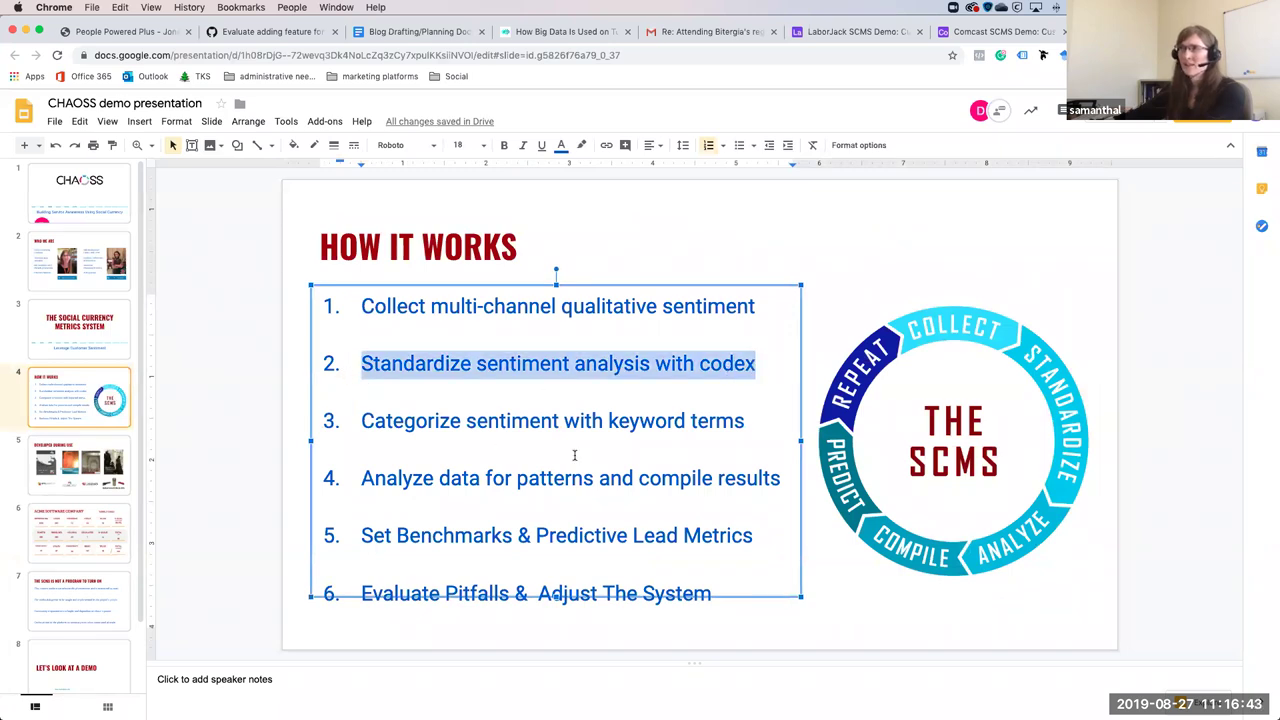
Switch to the LaborJack SCMS Demo base and drag the Customer Sentiment column wider.
{"action": "key", "text": "super+6"}
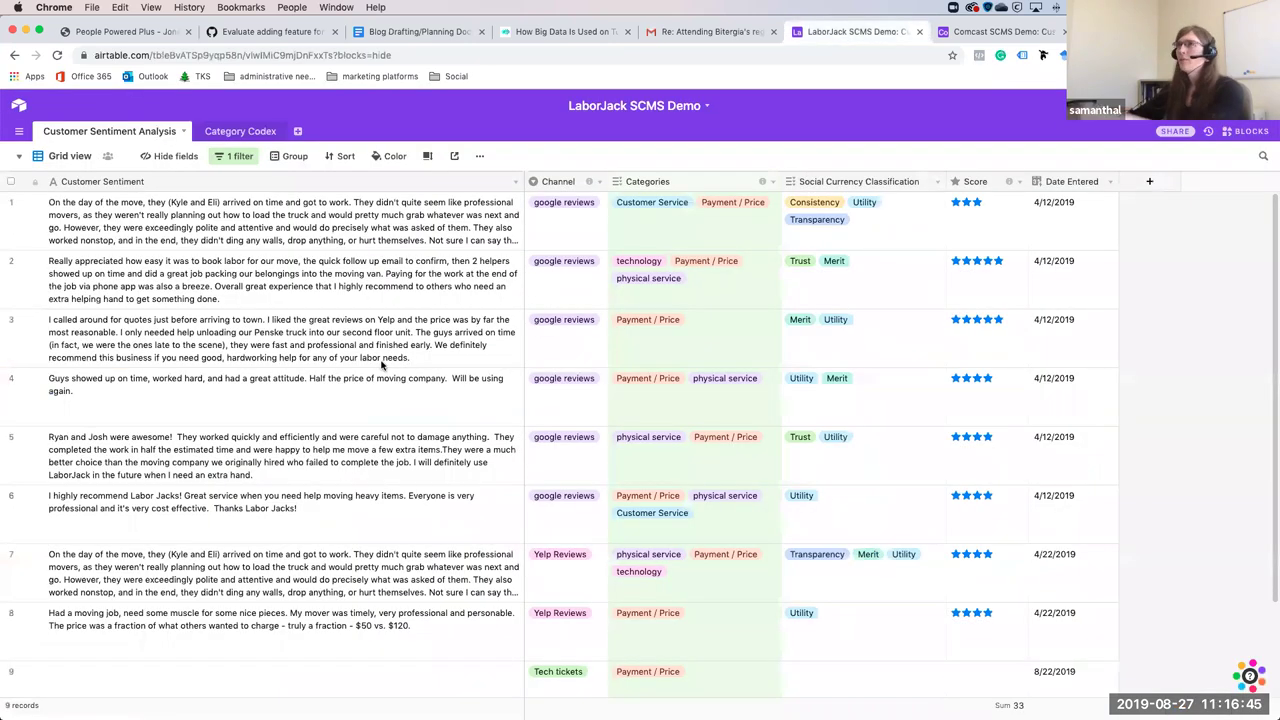
{"action": "left_click", "coordinate": [383, 362]}
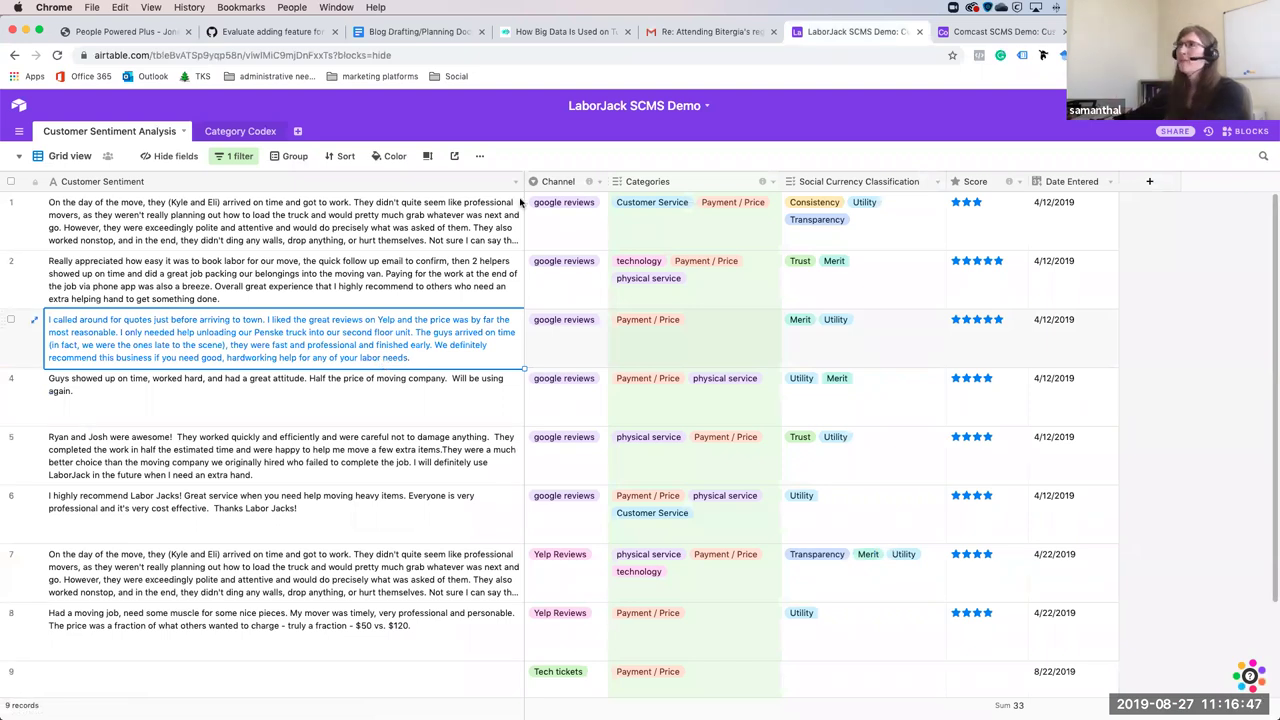
{"action": "left_click_drag", "start_coordinate": [525, 183], "coordinate": [622, 178]}
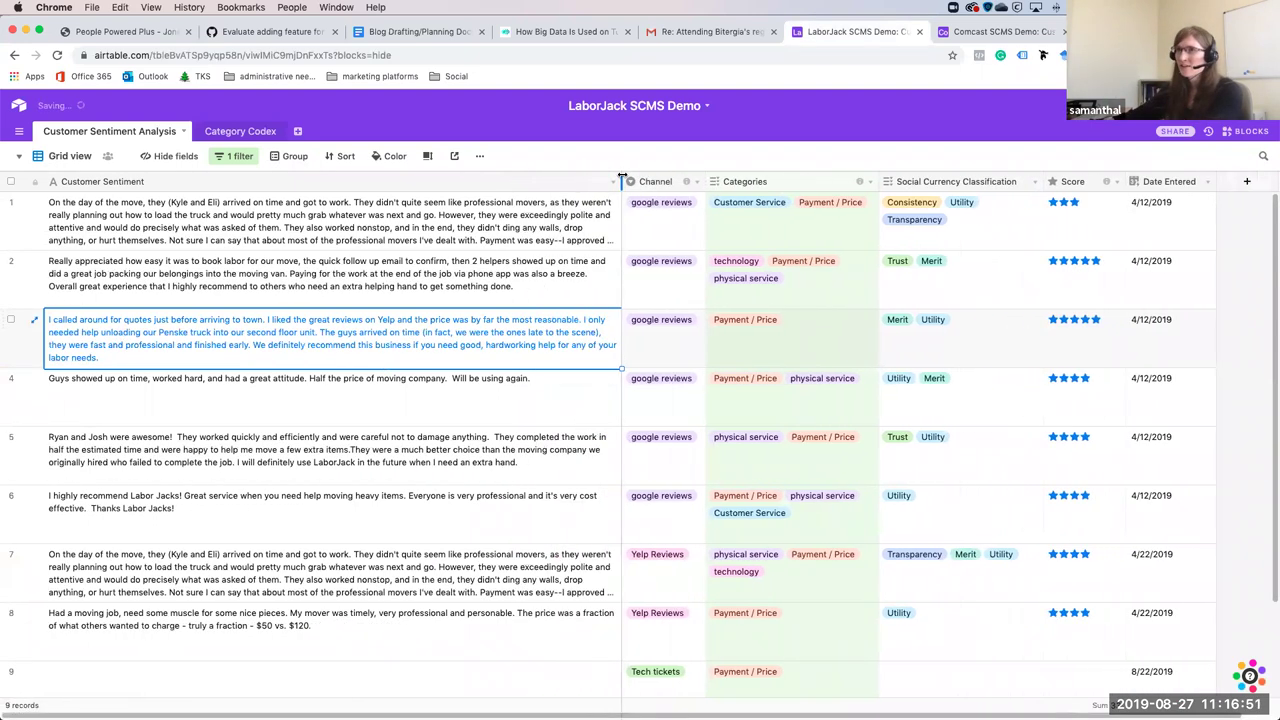
{"action": "left_click", "coordinate": [409, 304]}
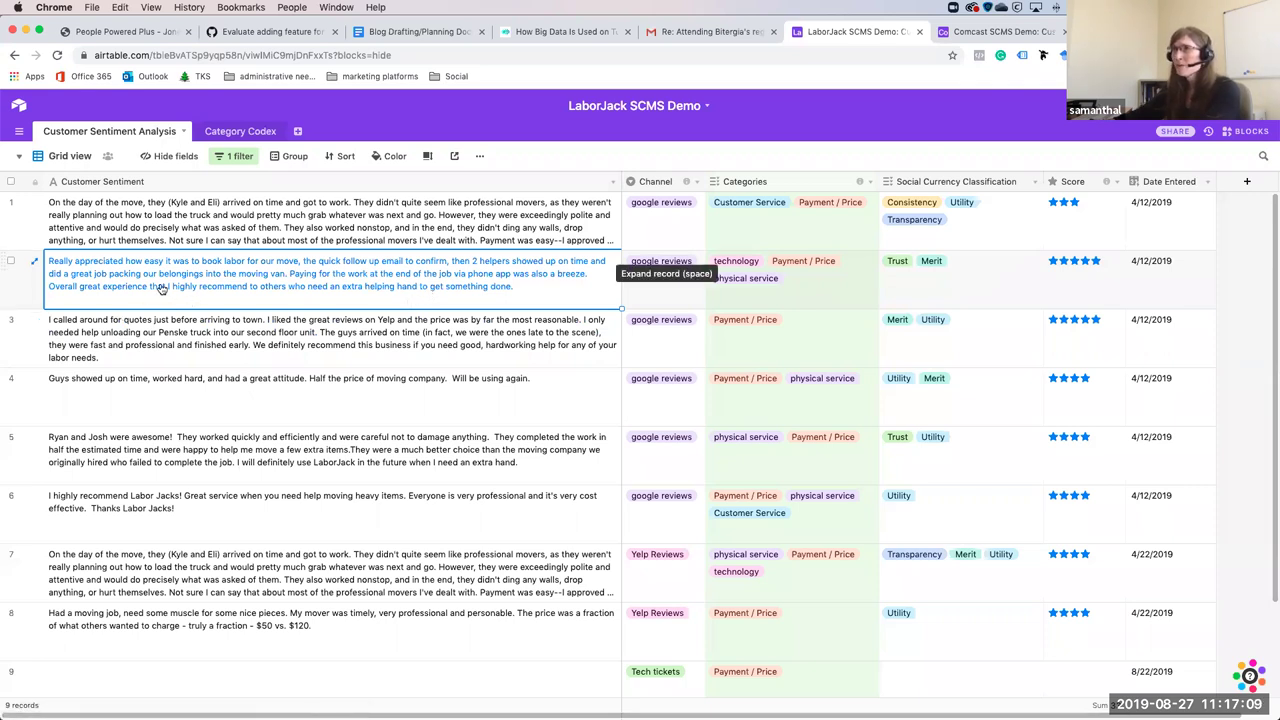
Select the second review's Customer Sentiment text.
{"action": "left_click", "coordinate": [176, 230]}
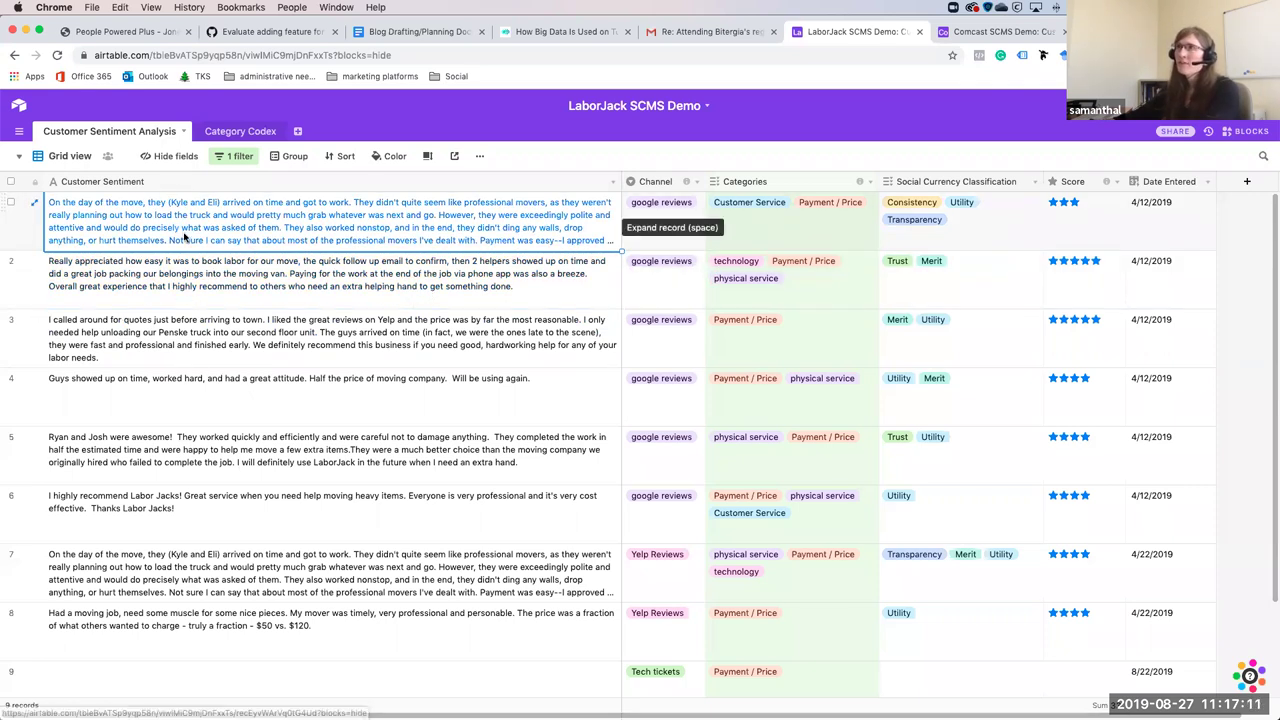
{"action": "left_click", "coordinate": [283, 263]}
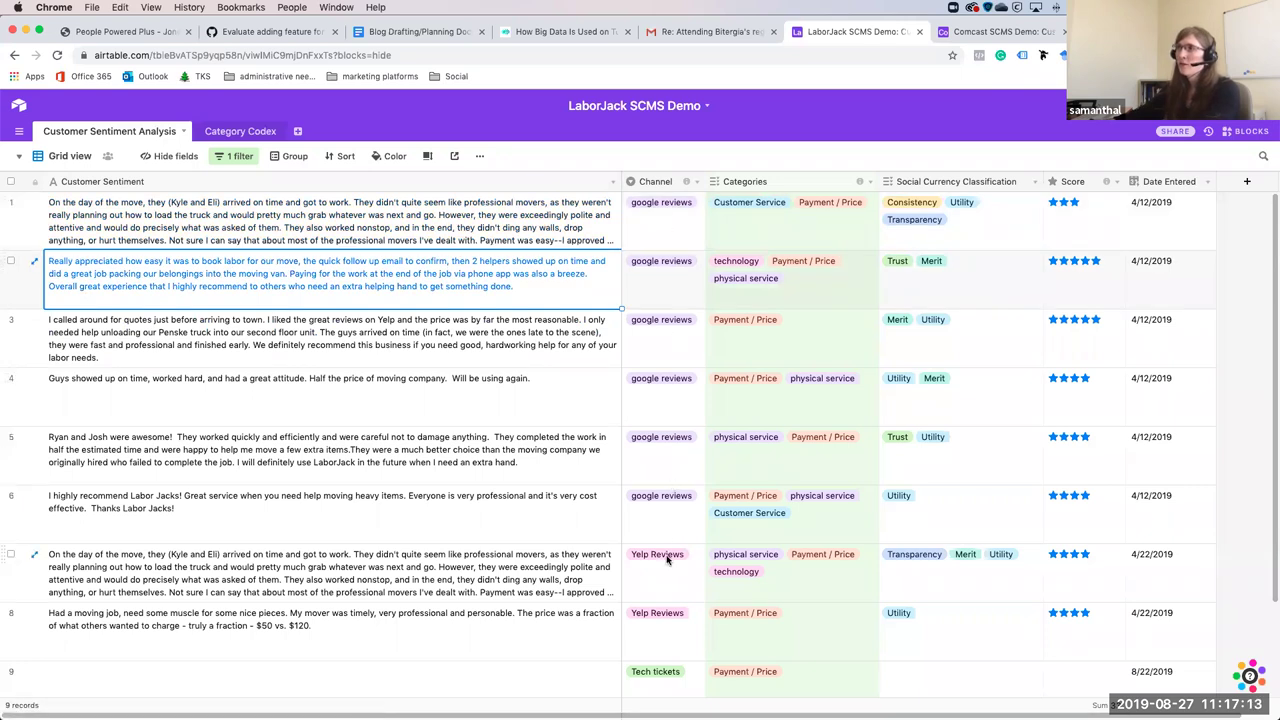
{"action": "left_click", "coordinate": [543, 107]}
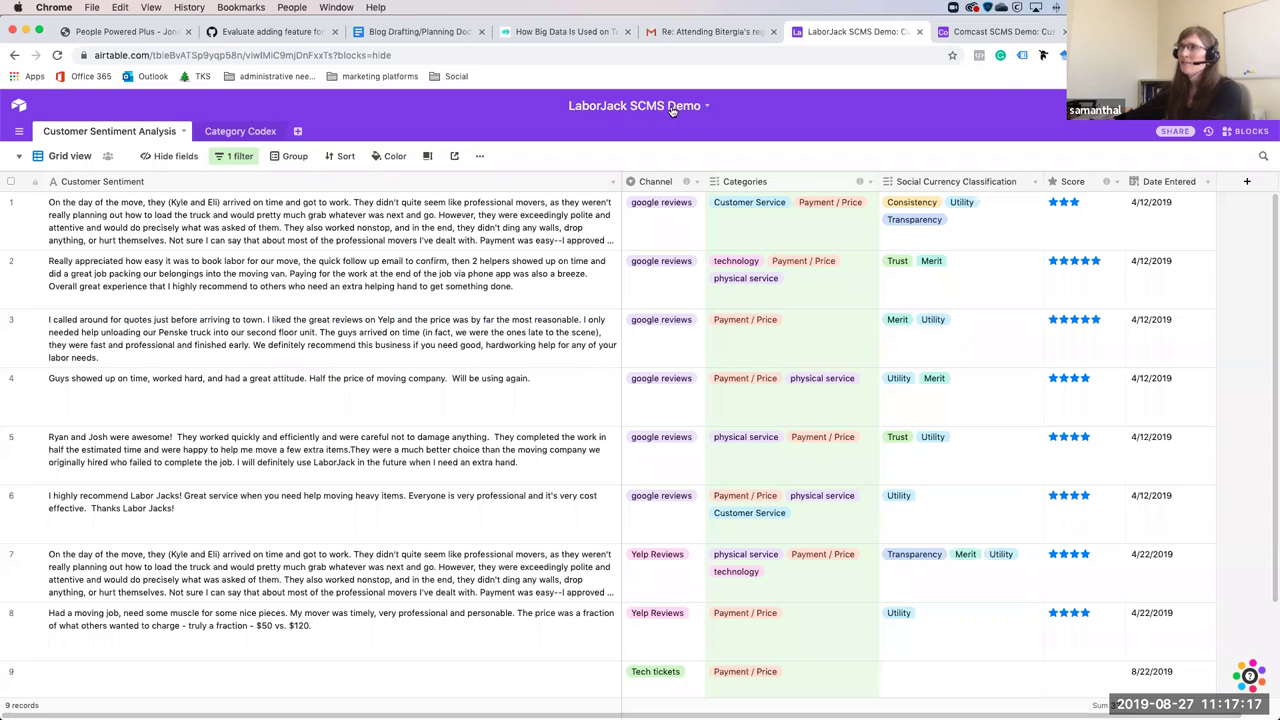
{"action": "left_click", "coordinate": [185, 298]}
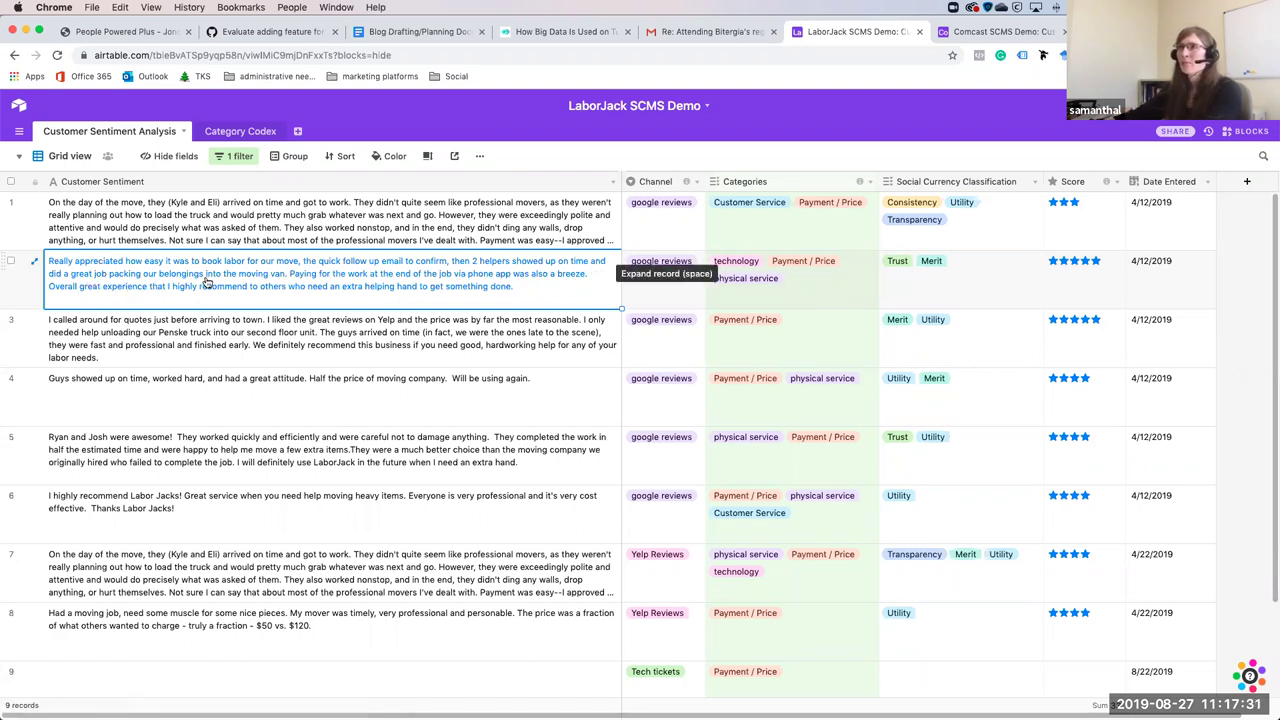
Inspect the second review's category and social currency classification tags.
{"action": "scroll", "coordinate": [238, 288], "scroll_direction": "down", "scroll_amount": 1}
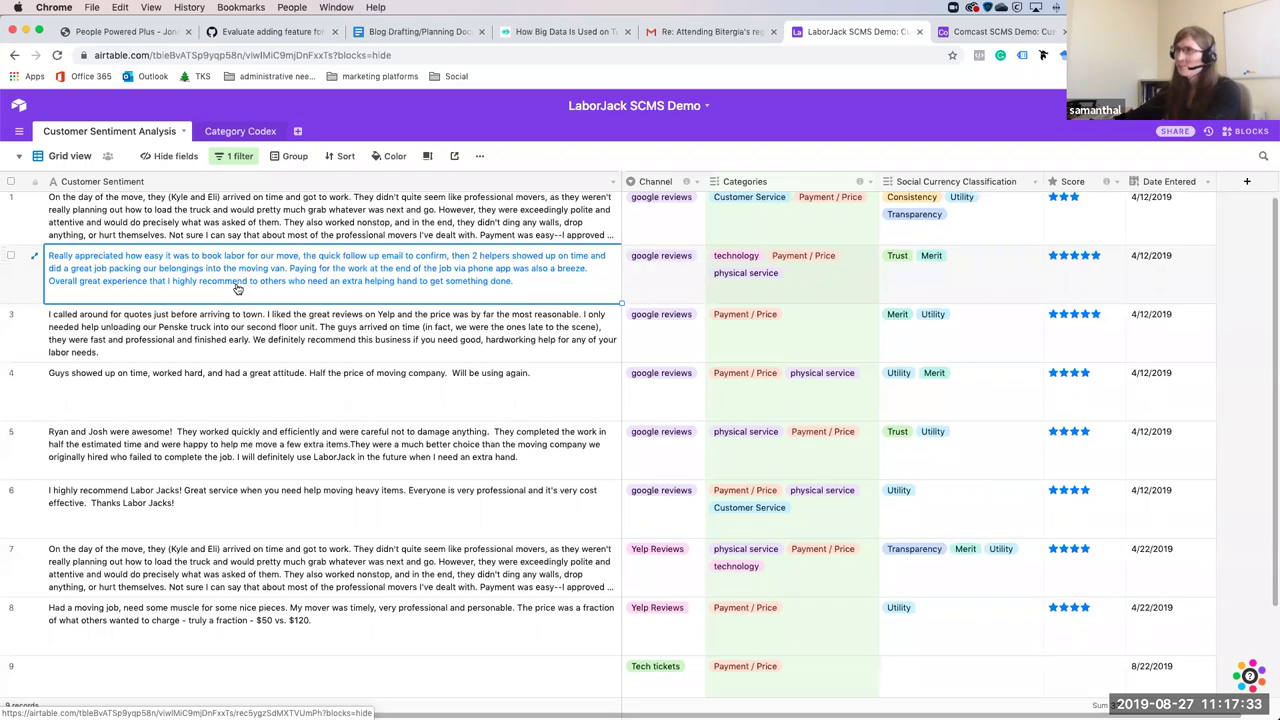
{"action": "scroll", "coordinate": [240, 288], "scroll_direction": "up", "scroll_amount": 1}
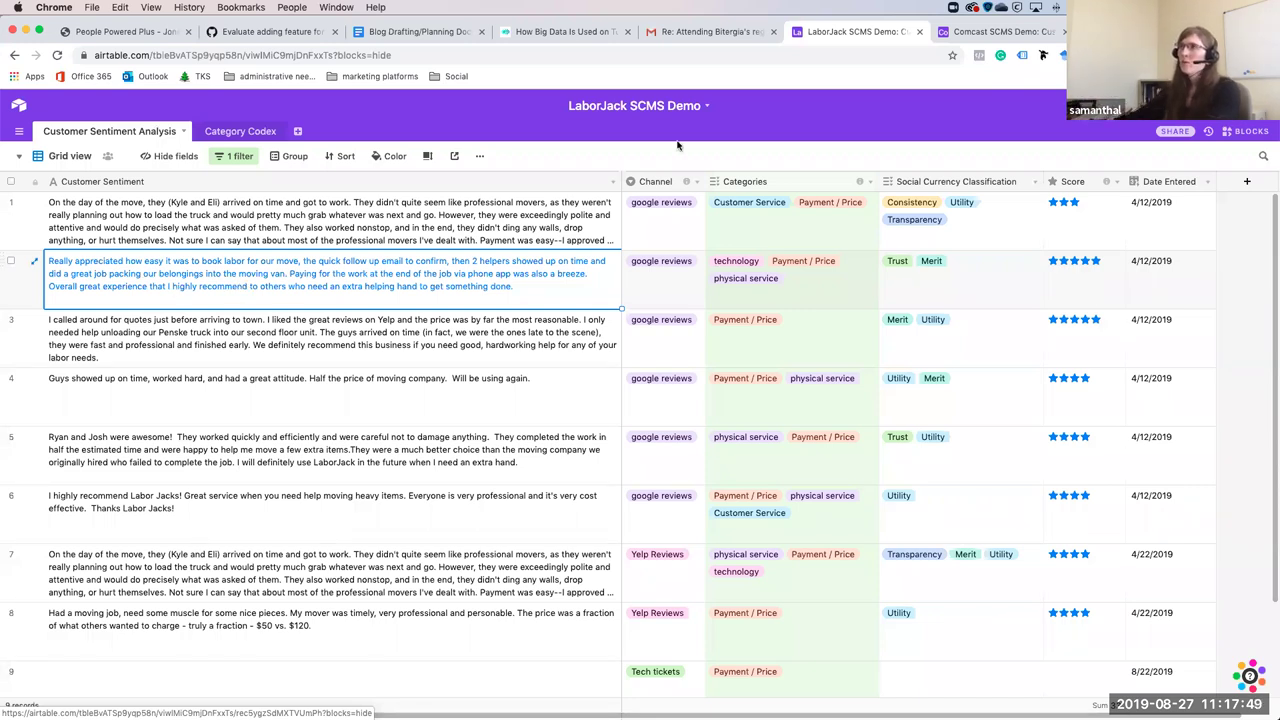
{"action": "left_click", "coordinate": [853, 281]}
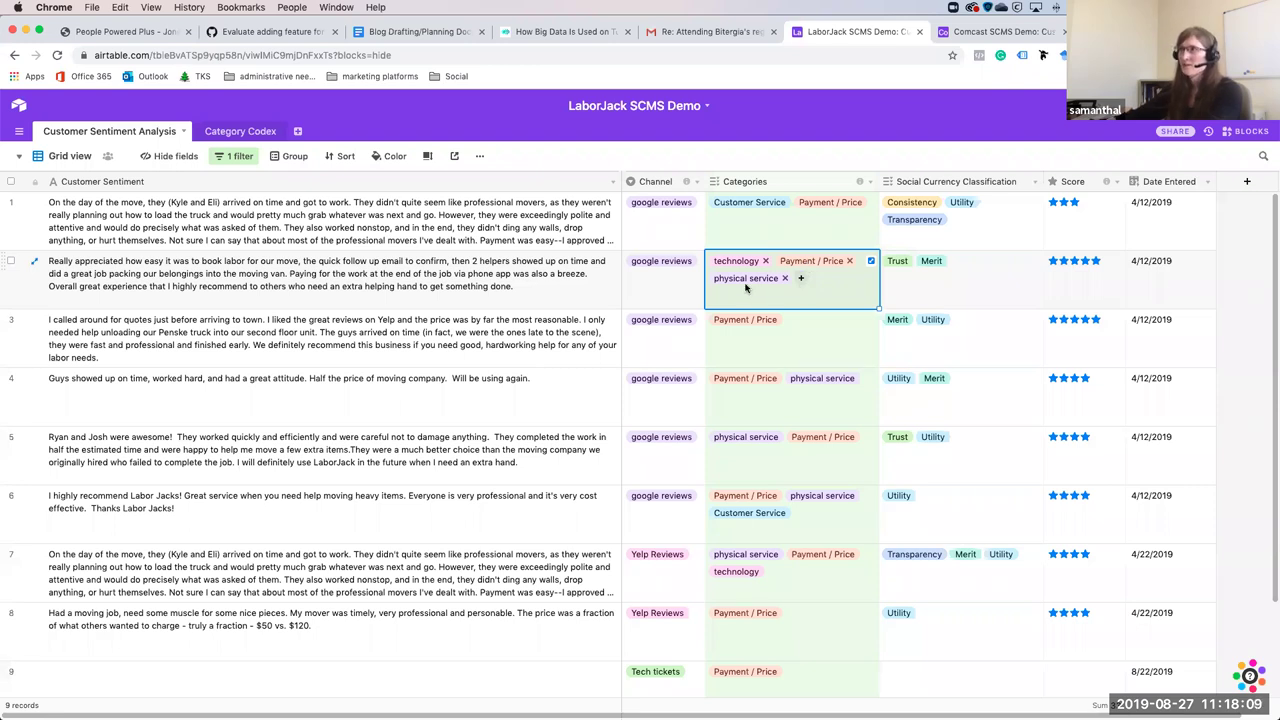
{"action": "left_click", "coordinate": [912, 283]}
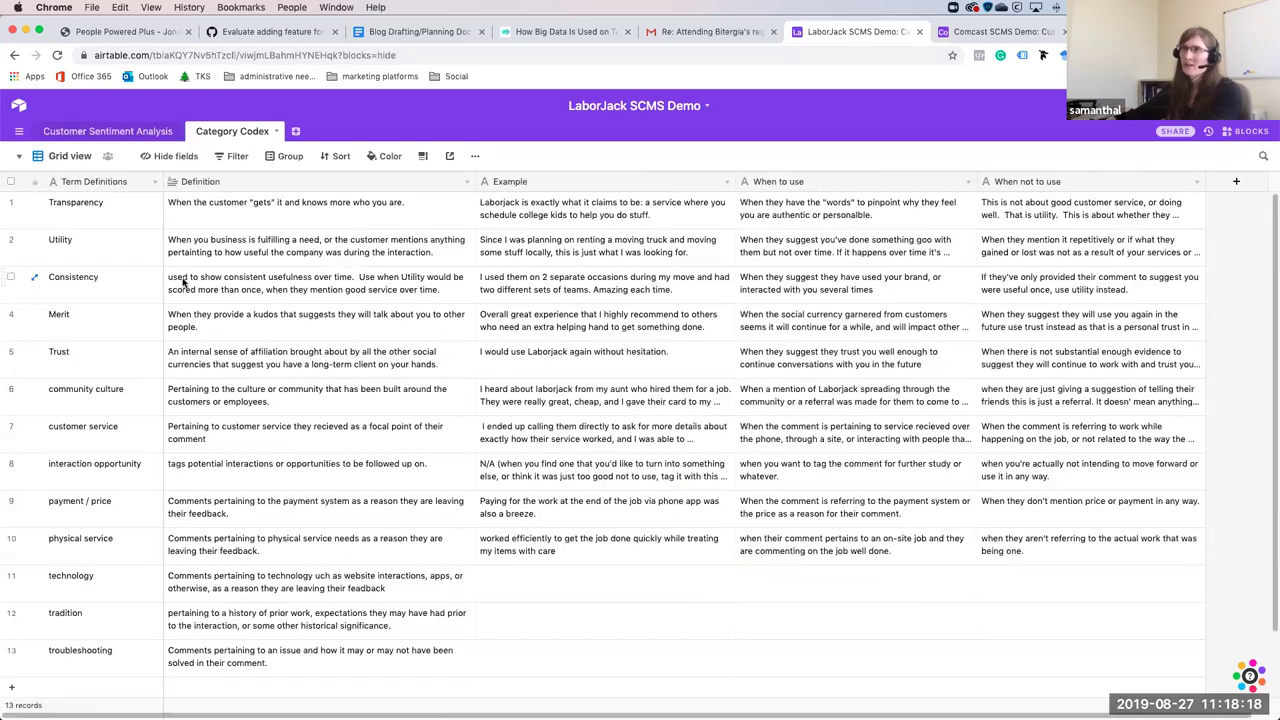
Review the Transparency definition and the When to use and When not to use columns.
{"action": "left_click", "coordinate": [183, 283]}
{"action": "left_click", "coordinate": [343, 216]}
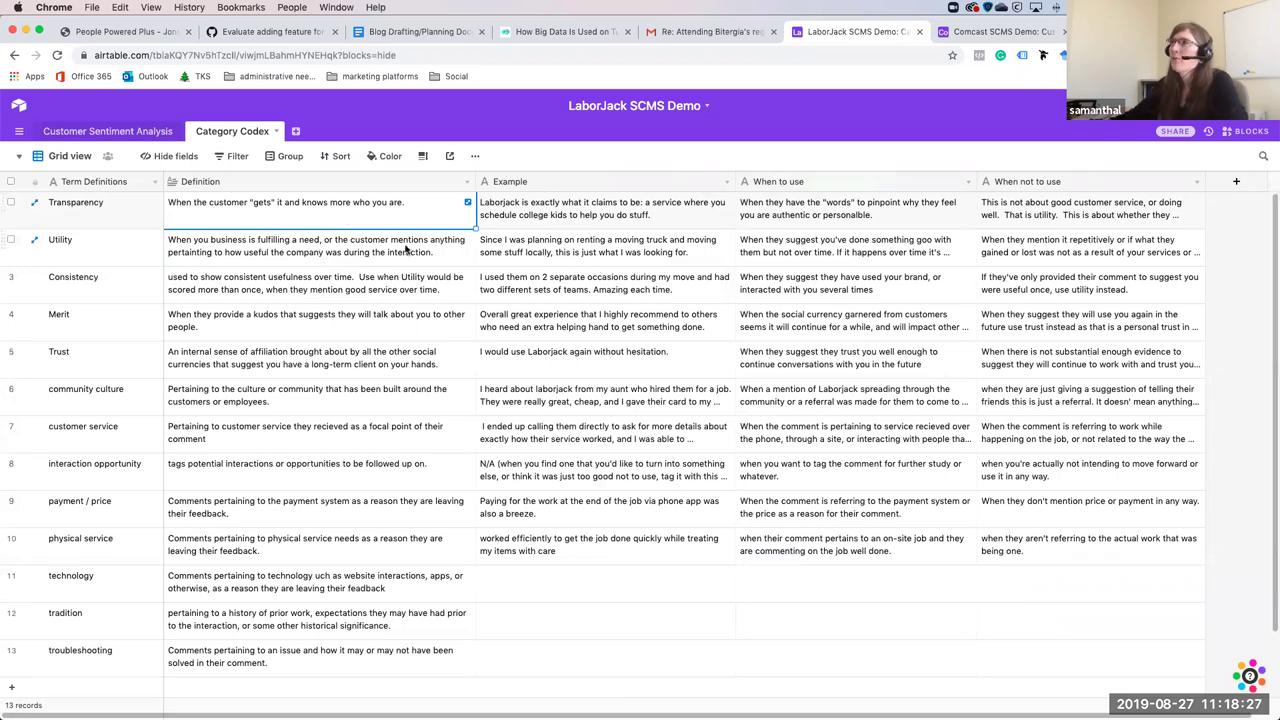
{"action": "left_click", "coordinate": [862, 188]}
{"action": "left_click", "coordinate": [984, 188]}
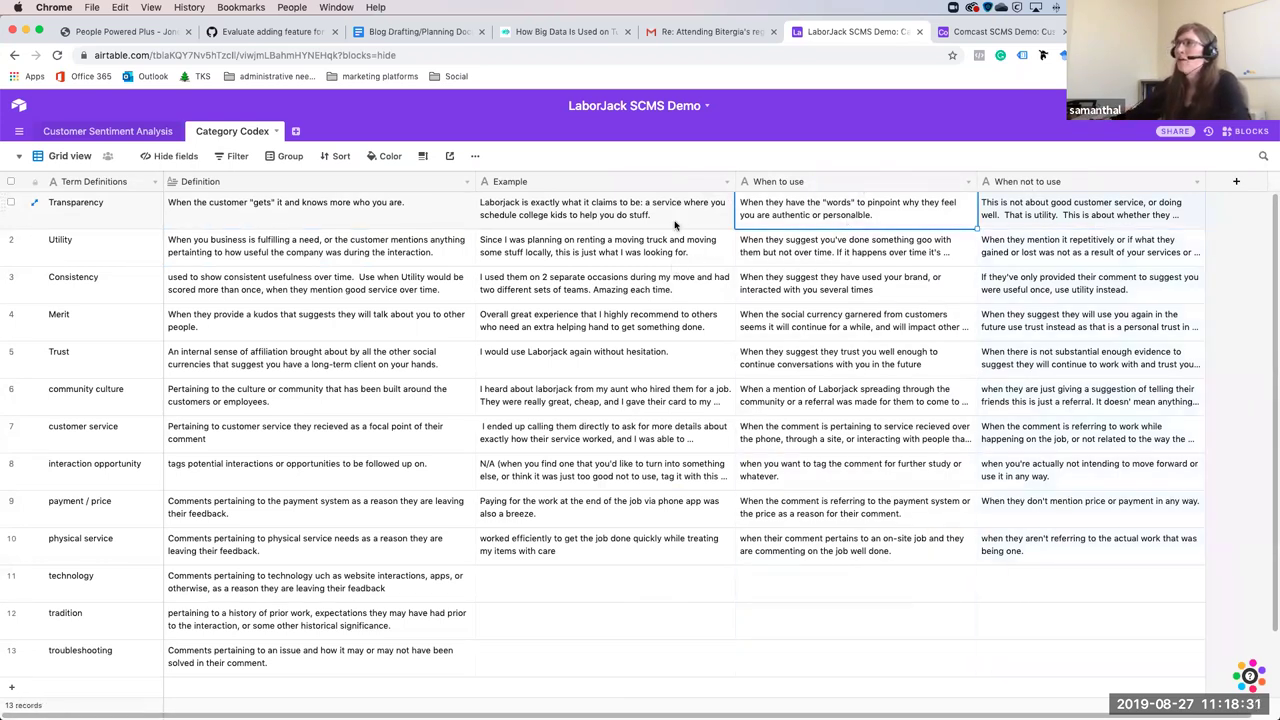
{"action": "left_click", "coordinate": [405, 215]}
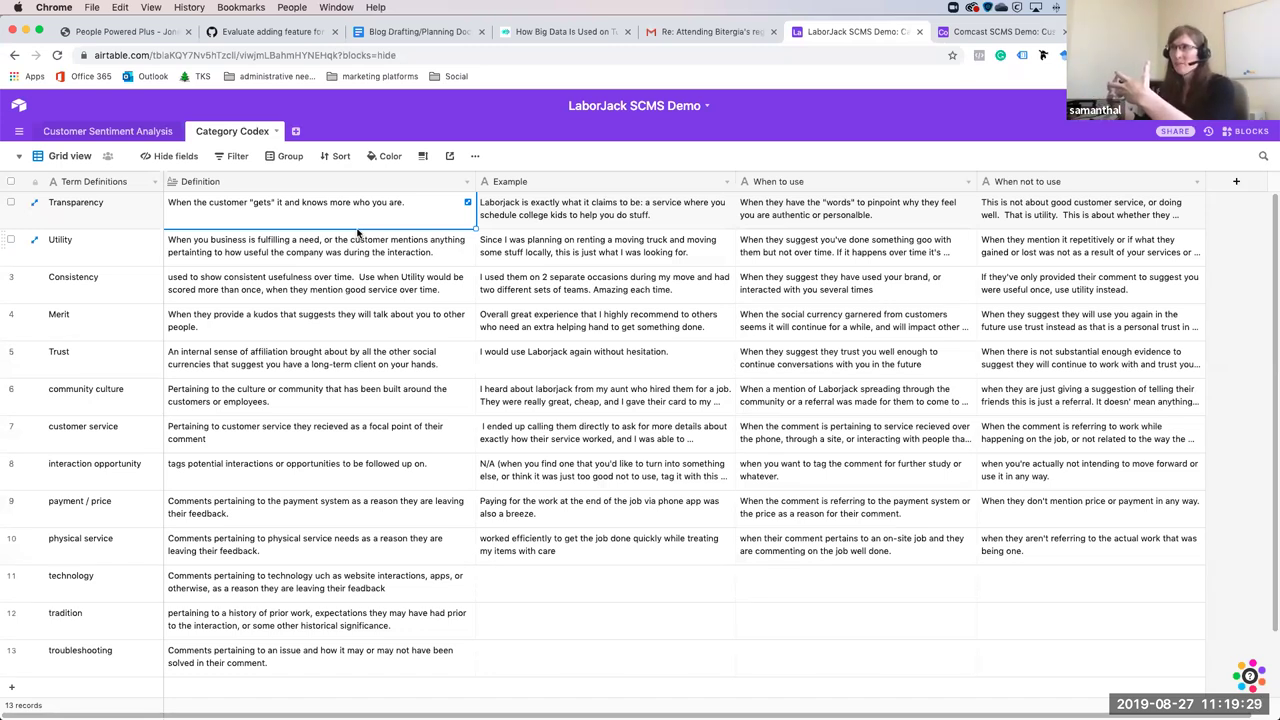
Read the when-to-use and when-not-to-use guidance for Utility and Transparency.
{"action": "left_click", "coordinate": [895, 232]}
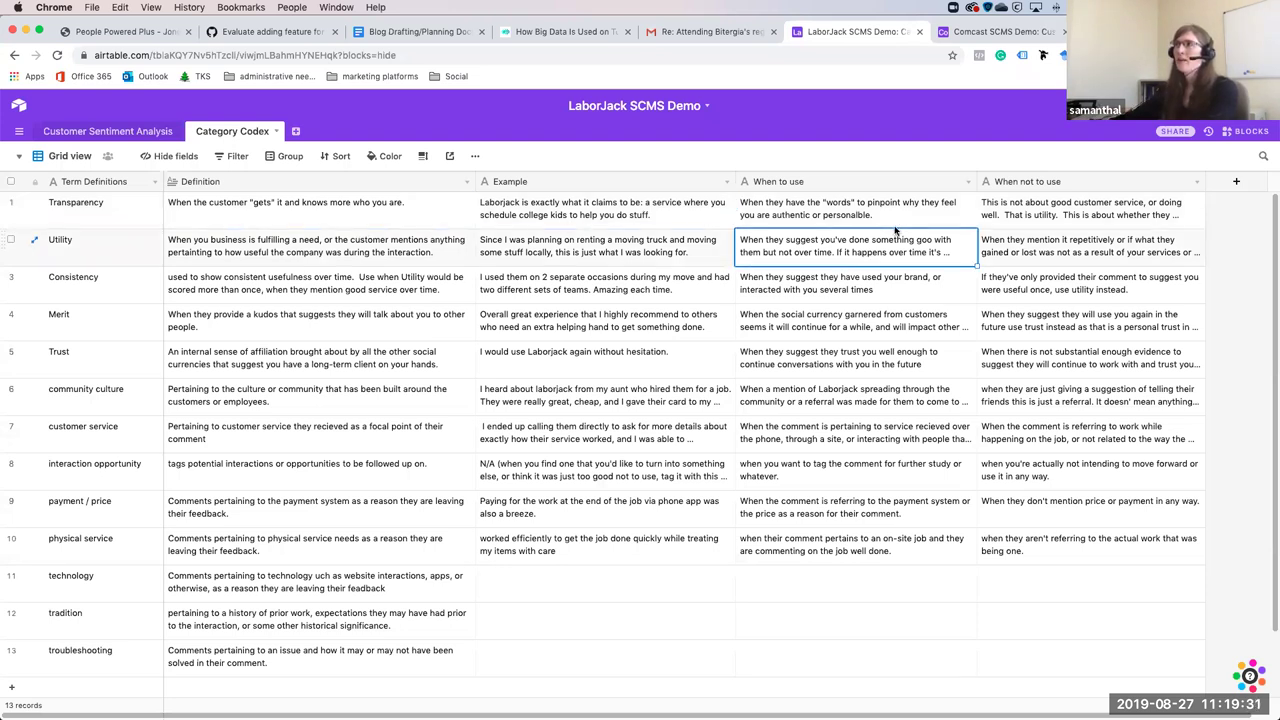
{"action": "left_click", "coordinate": [948, 218]}
{"action": "left_click", "coordinate": [1058, 226]}
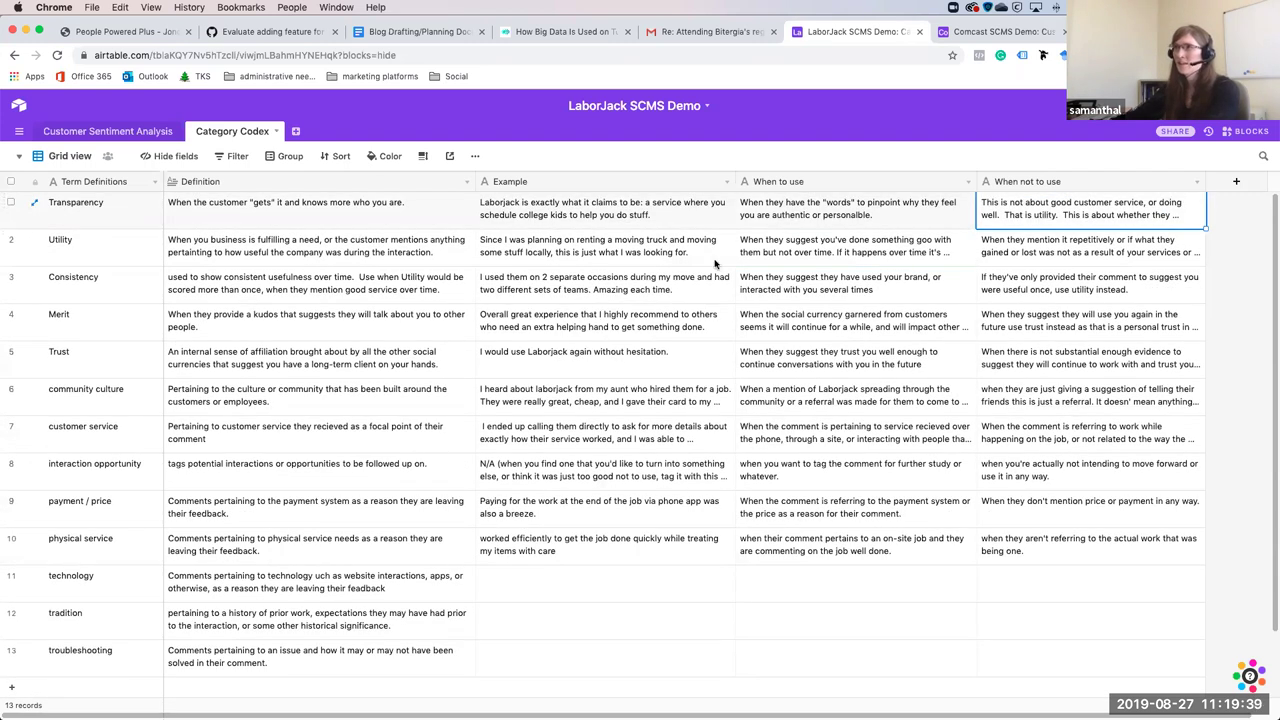
{"action": "scroll", "coordinate": [519, 302], "scroll_direction": "down", "scroll_amount": 2}
{"action": "scroll", "coordinate": [519, 302], "scroll_direction": "up", "scroll_amount": 2}
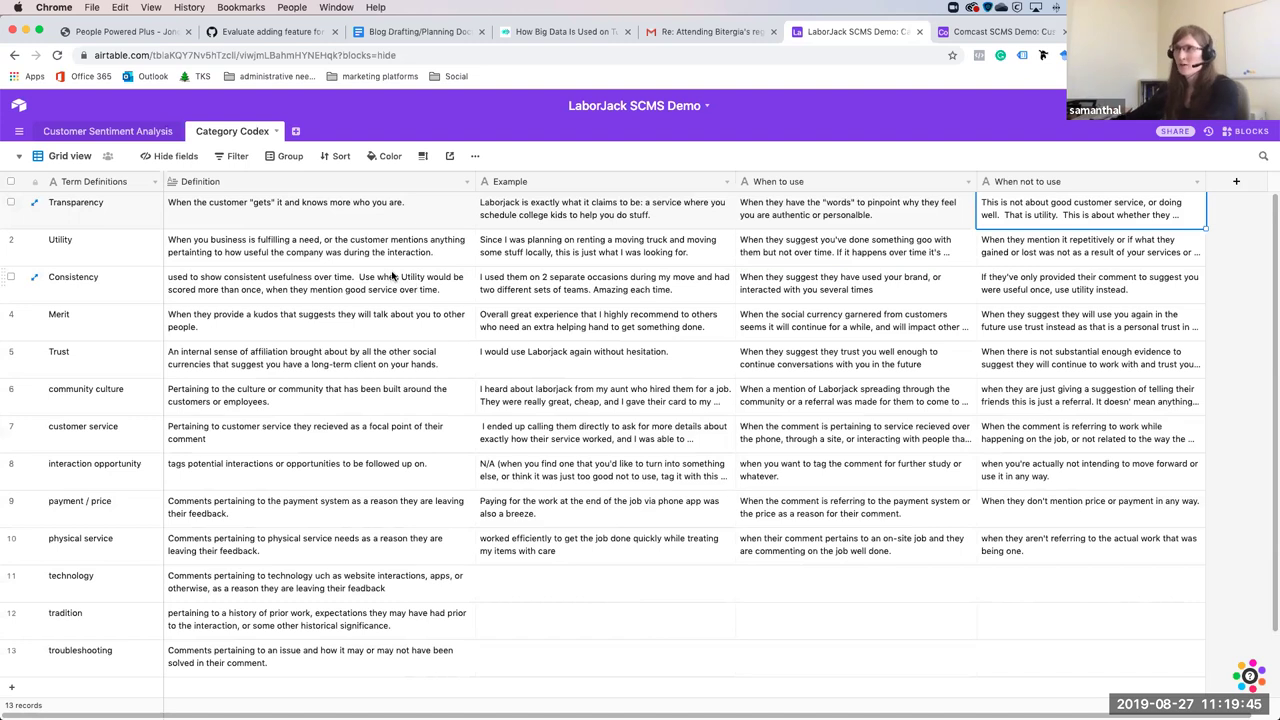
Return to Customer Sentiment Analysis, check row 2's classification, and show the dashboard blocks.
{"action": "left_click", "coordinate": [120, 131]}
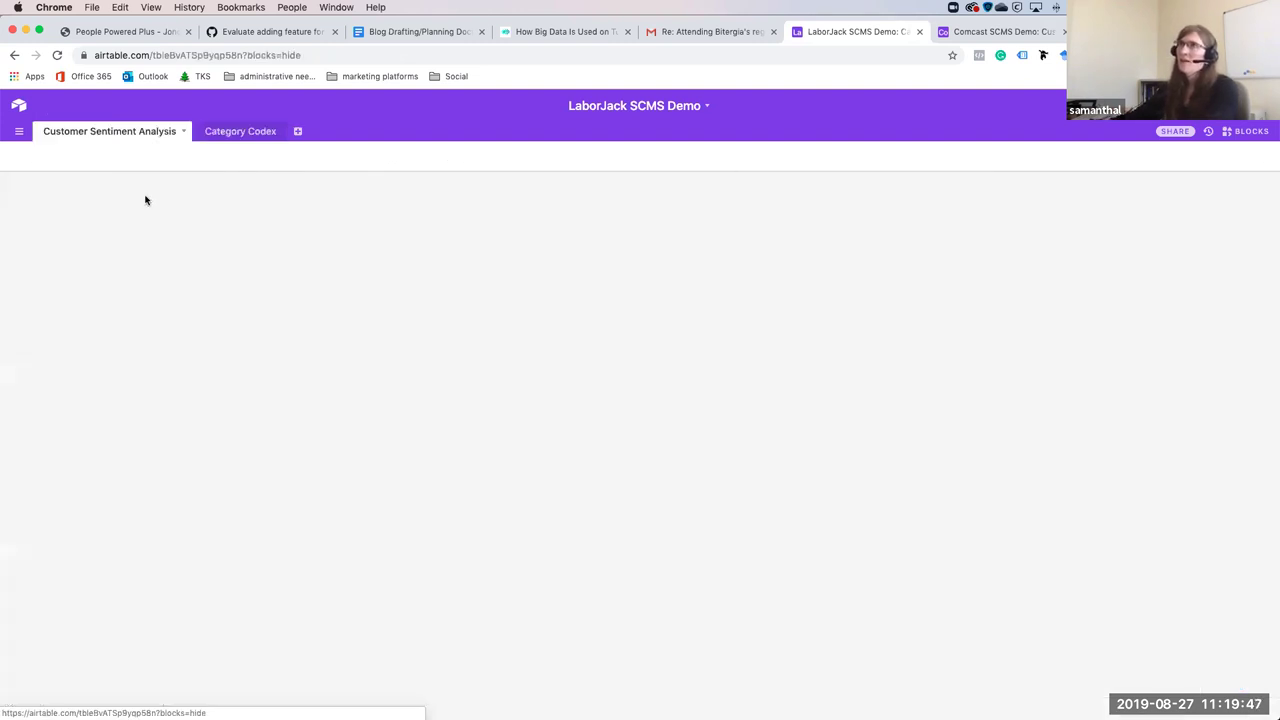
{"action": "left_click", "coordinate": [977, 300]}
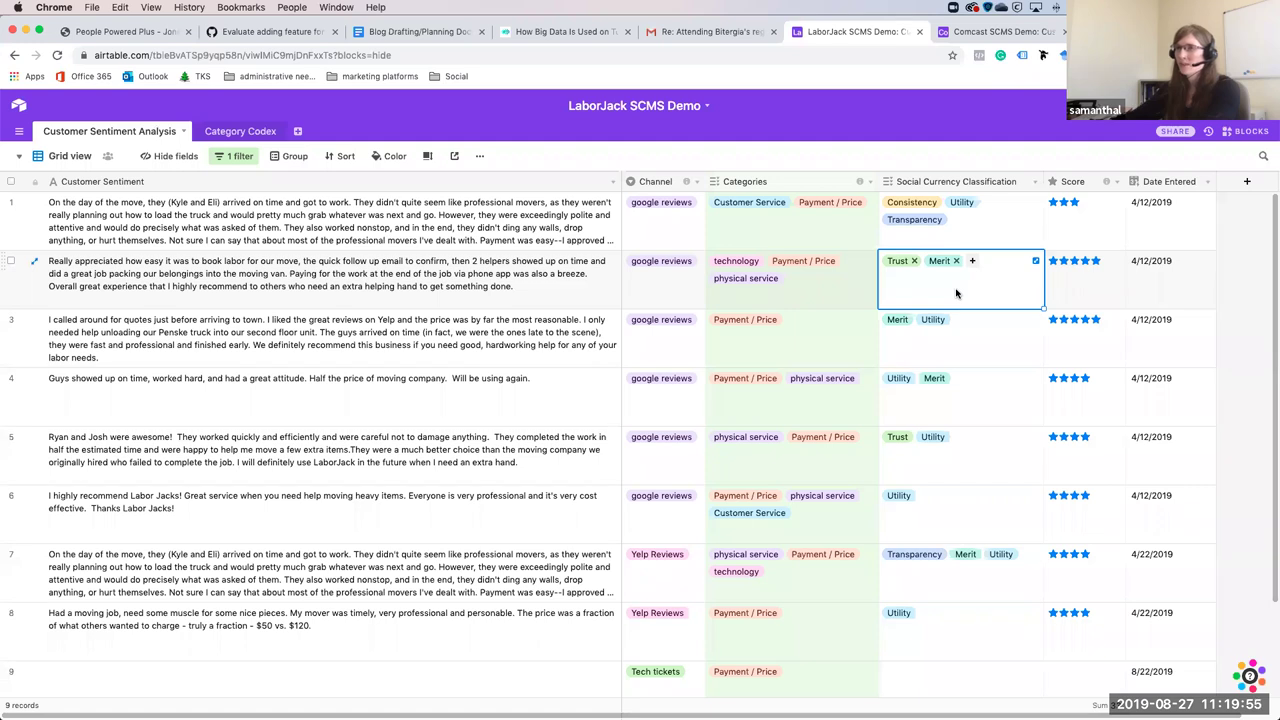
{"action": "left_click", "coordinate": [1228, 134]}
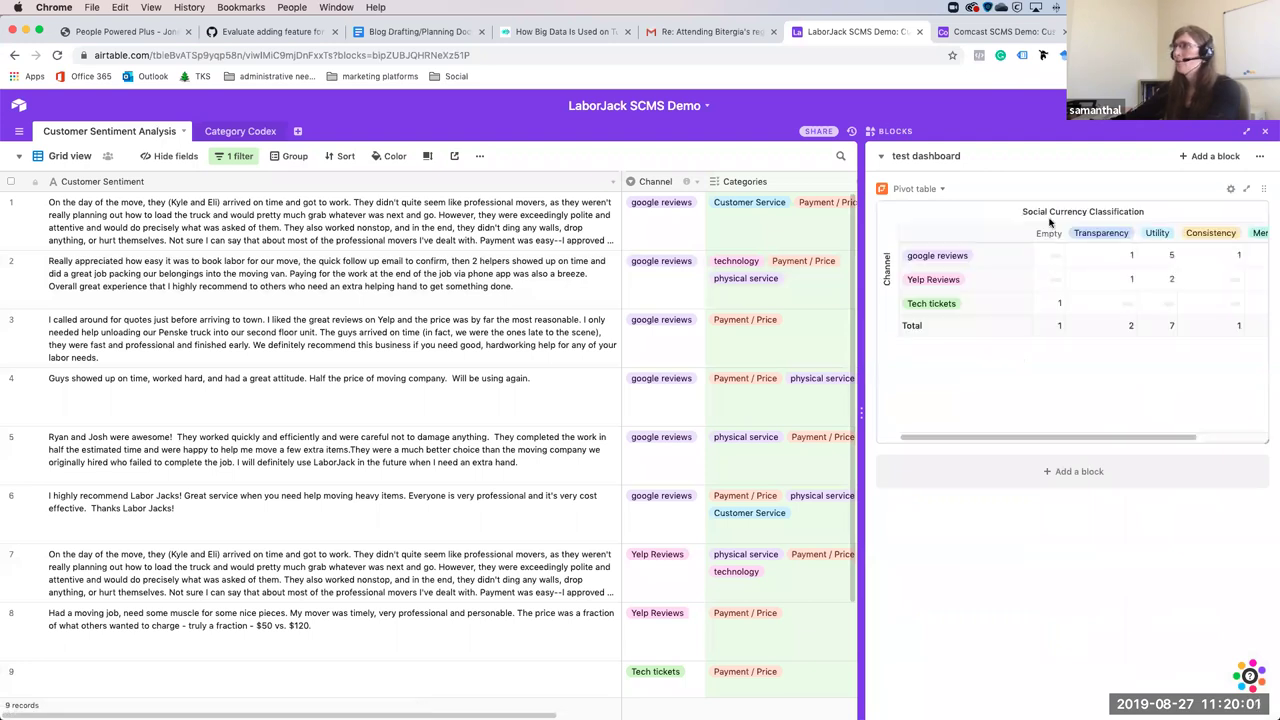
{"action": "left_click", "coordinate": [1250, 192]}
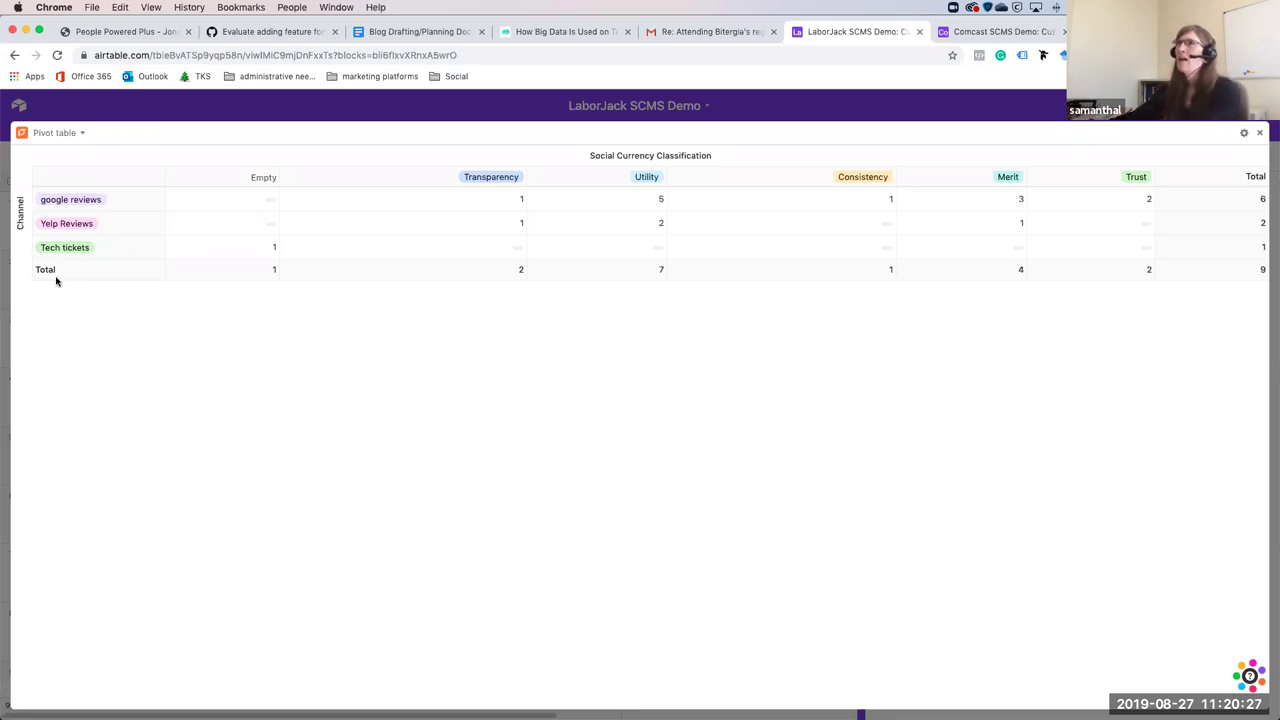
{"action": "left_click", "coordinate": [89, 200]}
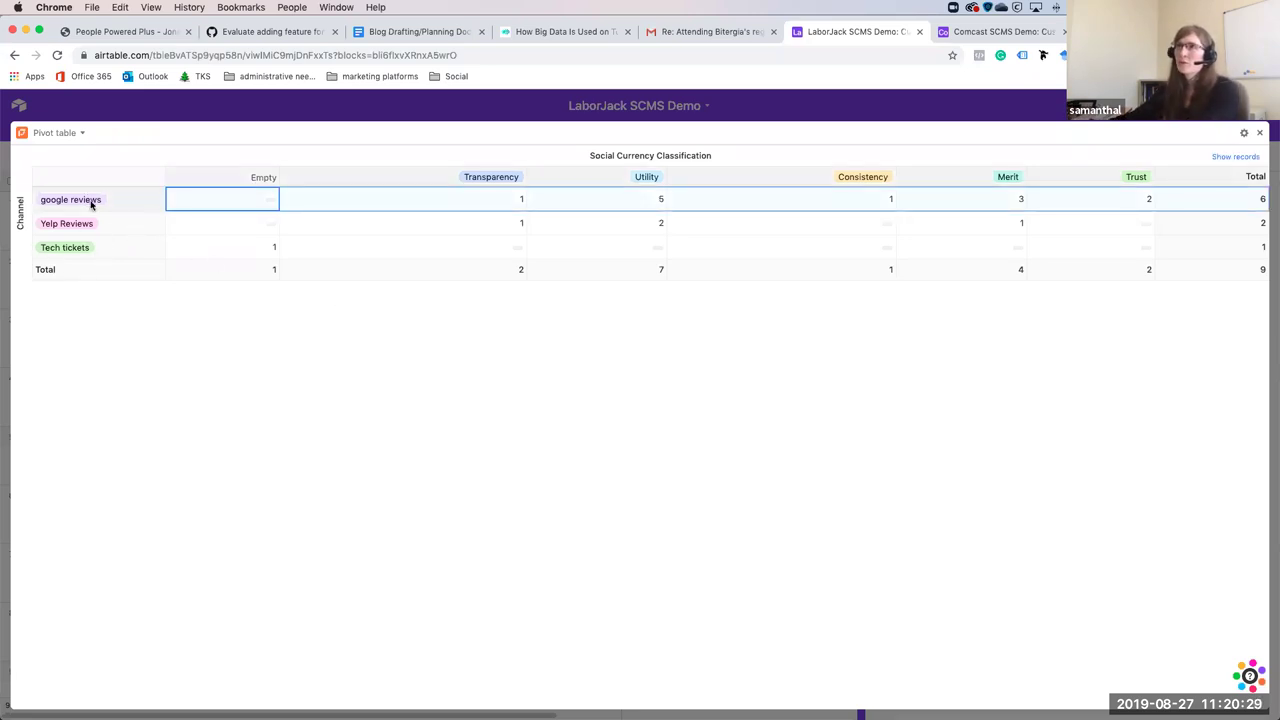
{"action": "left_click", "coordinate": [81, 226]}
{"action": "left_click", "coordinate": [81, 250]}
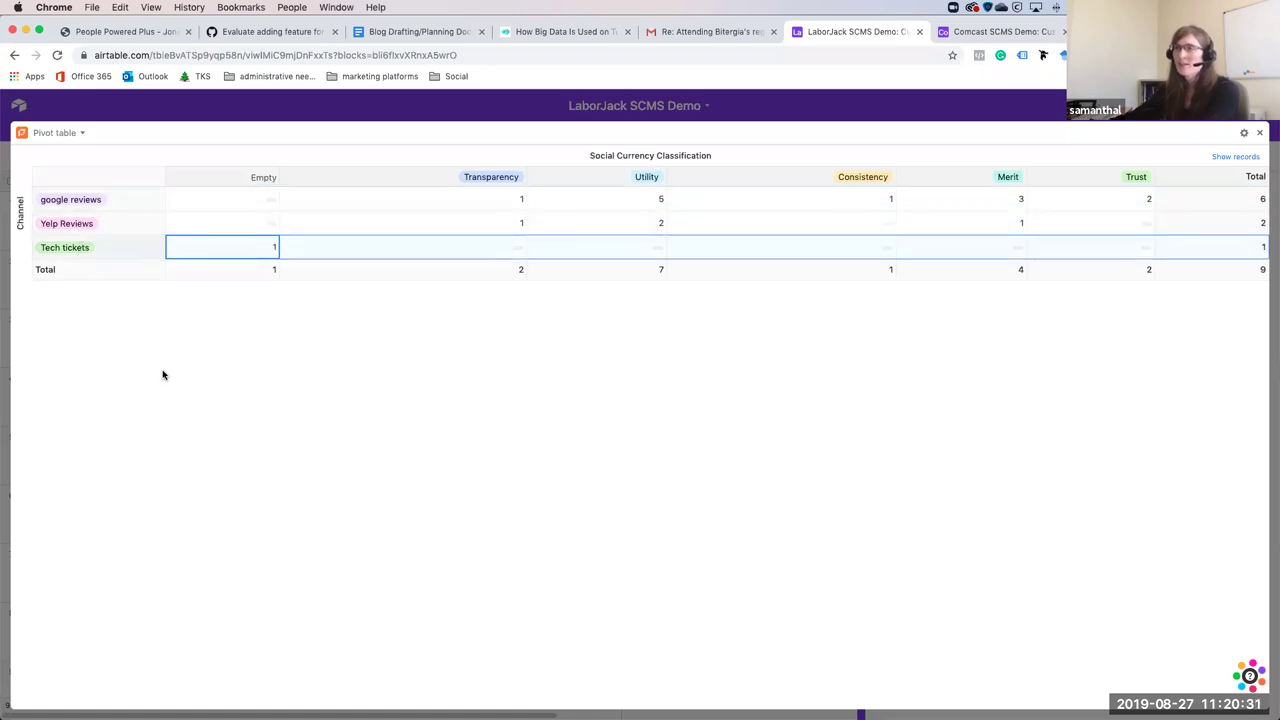
{"action": "left_click", "coordinate": [446, 181]}
{"action": "left_click", "coordinate": [580, 178]}
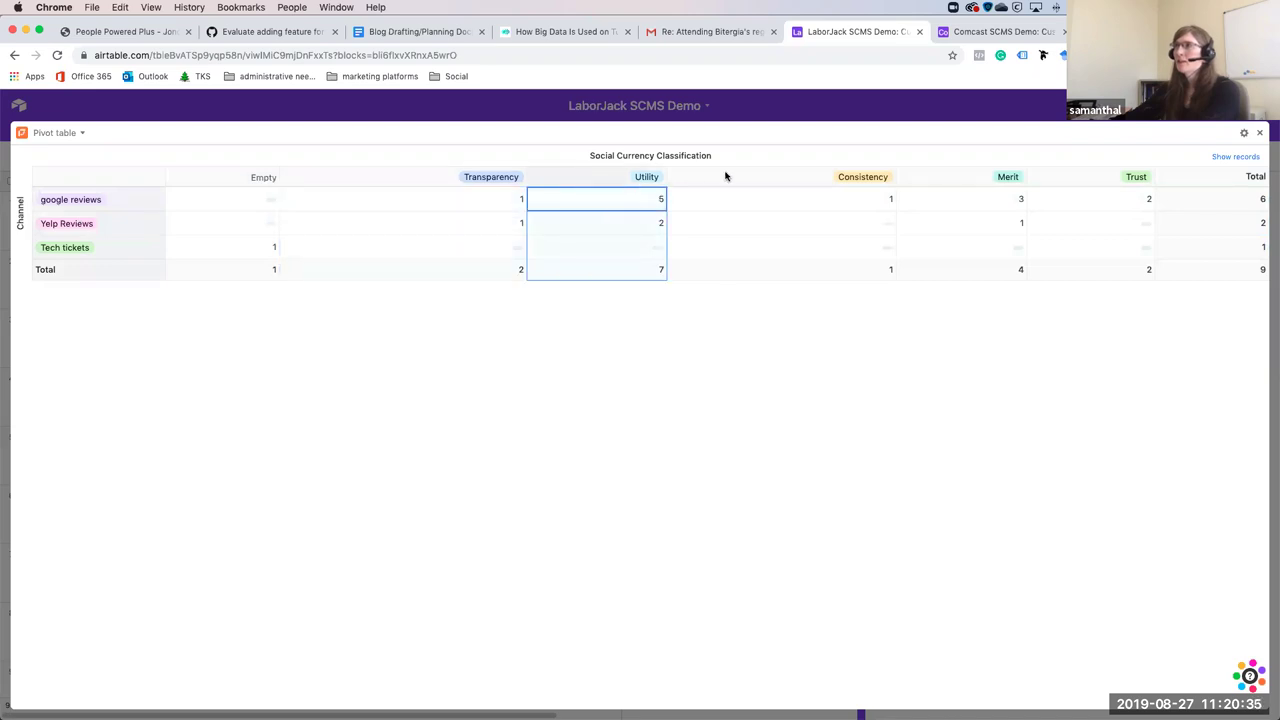
{"action": "left_click", "coordinate": [765, 178]}
{"action": "left_click", "coordinate": [1012, 177]}
{"action": "left_click", "coordinate": [1086, 177]}
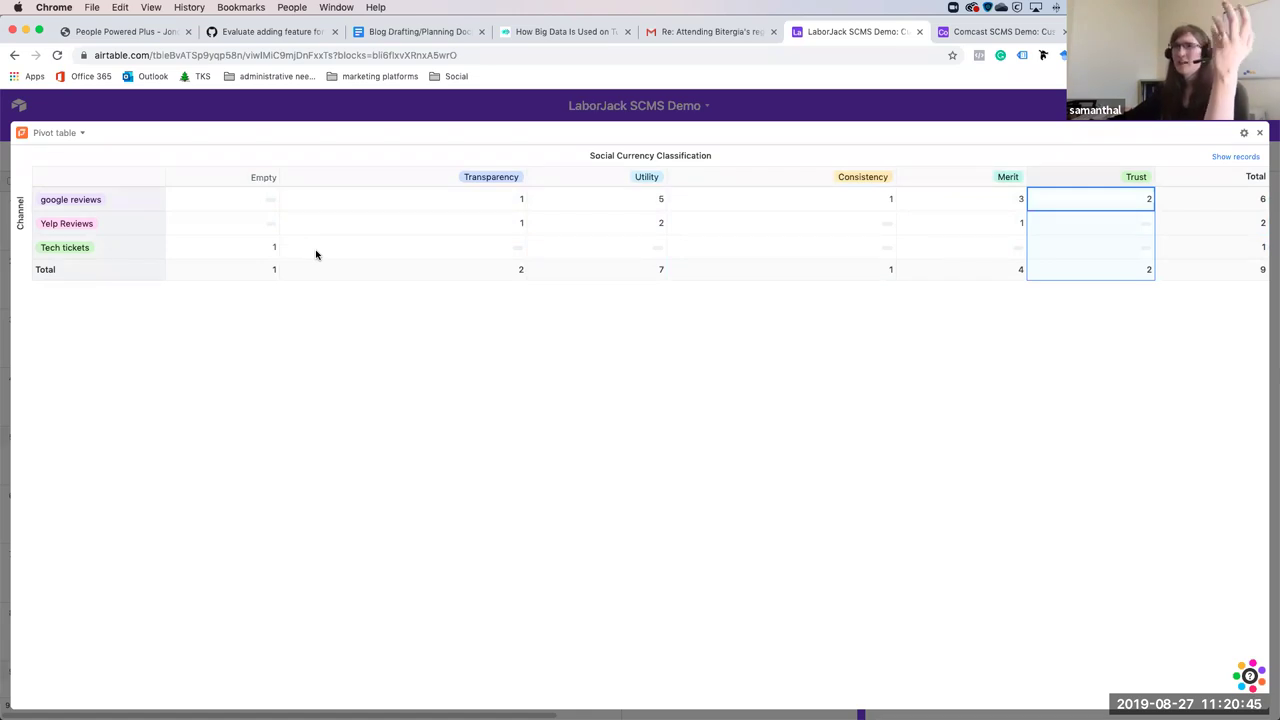
{"action": "left_click", "coordinate": [449, 184]}
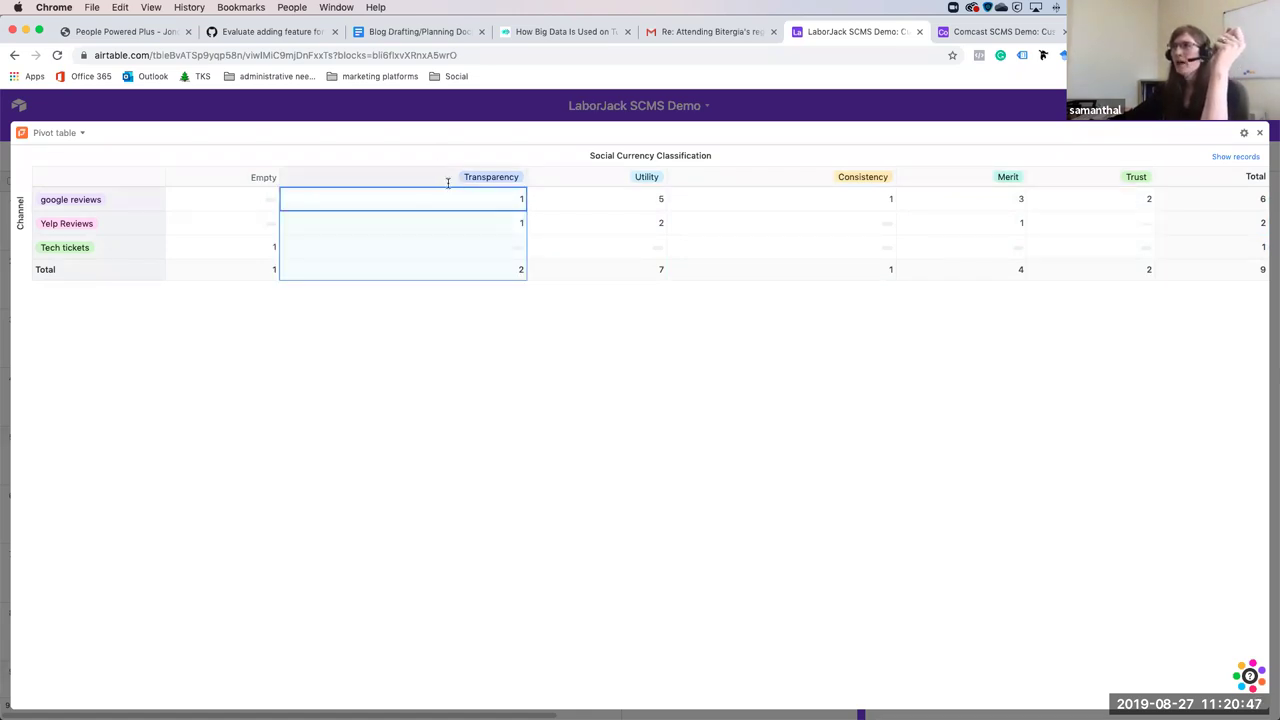
{"action": "left_click", "coordinate": [585, 176]}
{"action": "left_click", "coordinate": [772, 179]}
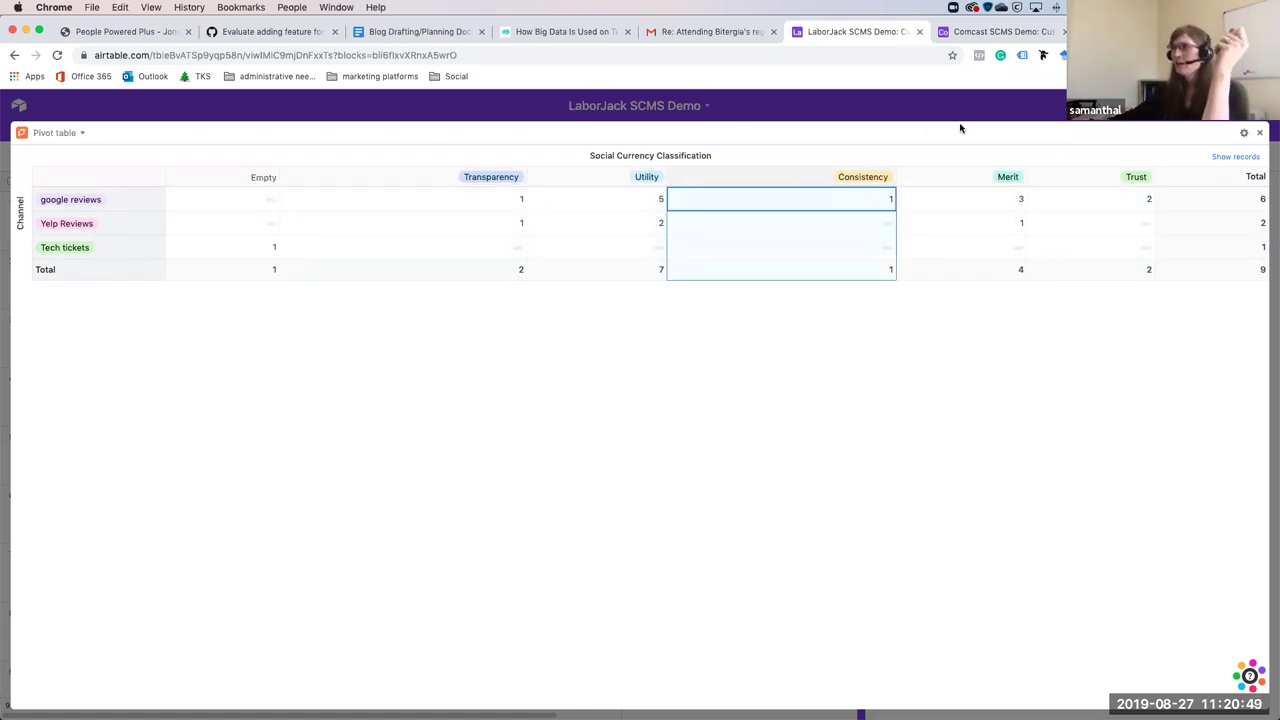
{"action": "left_click", "coordinate": [973, 182]}
{"action": "left_click", "coordinate": [1079, 177]}
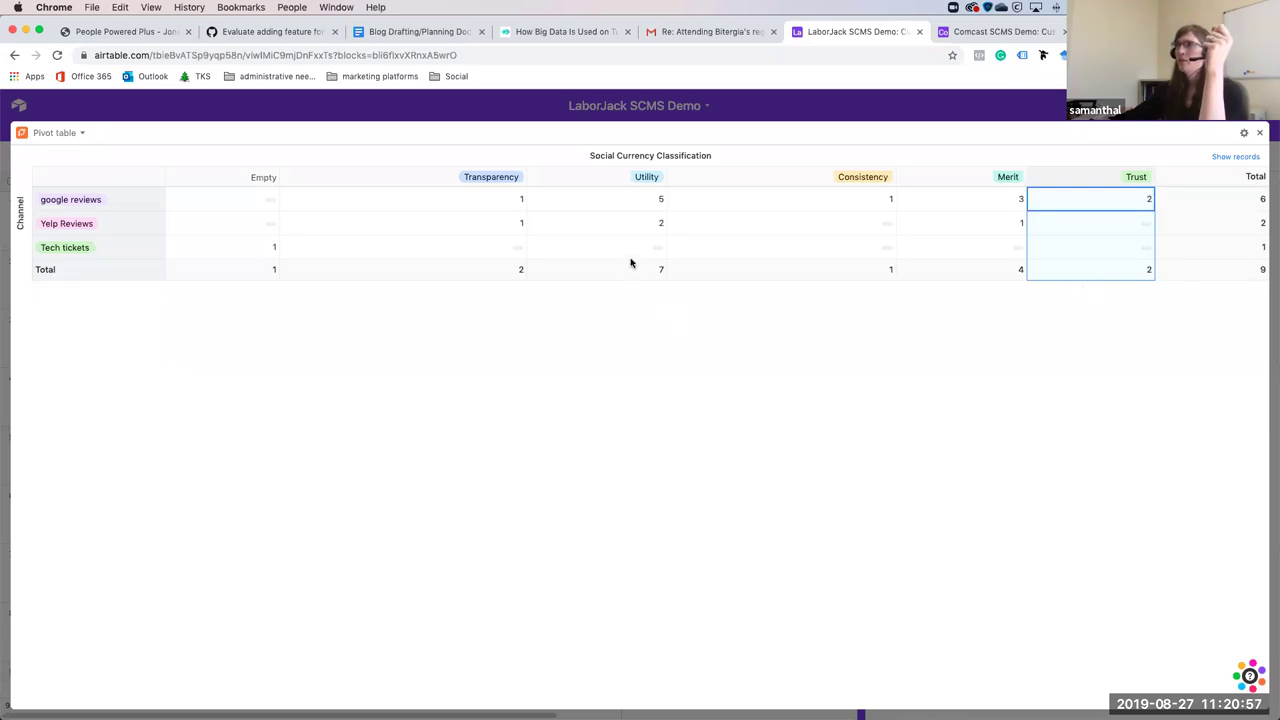
{"action": "left_click_drag", "start_coordinate": [606, 274], "coordinate": [725, 281]}
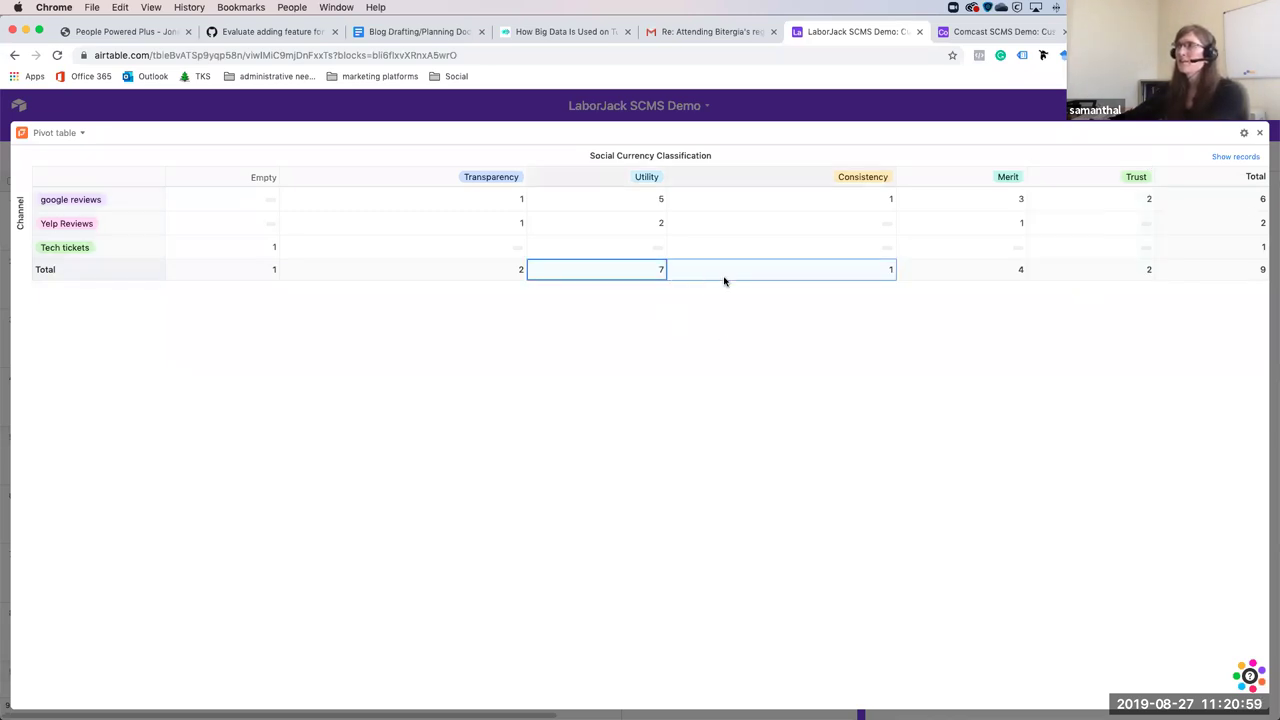
{"action": "left_click_drag", "start_coordinate": [184, 271], "coordinate": [1100, 274]}
{"action": "left_click", "coordinate": [963, 294]}
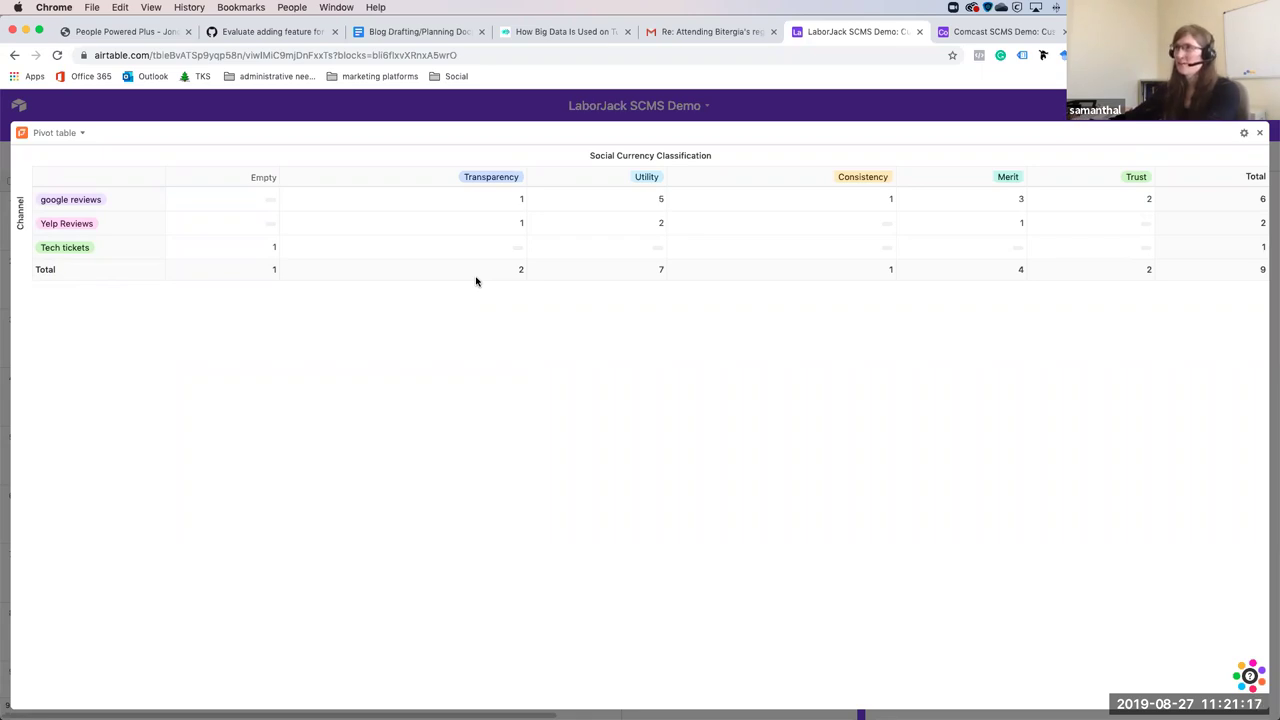
{"action": "left_click", "coordinate": [604, 275]}
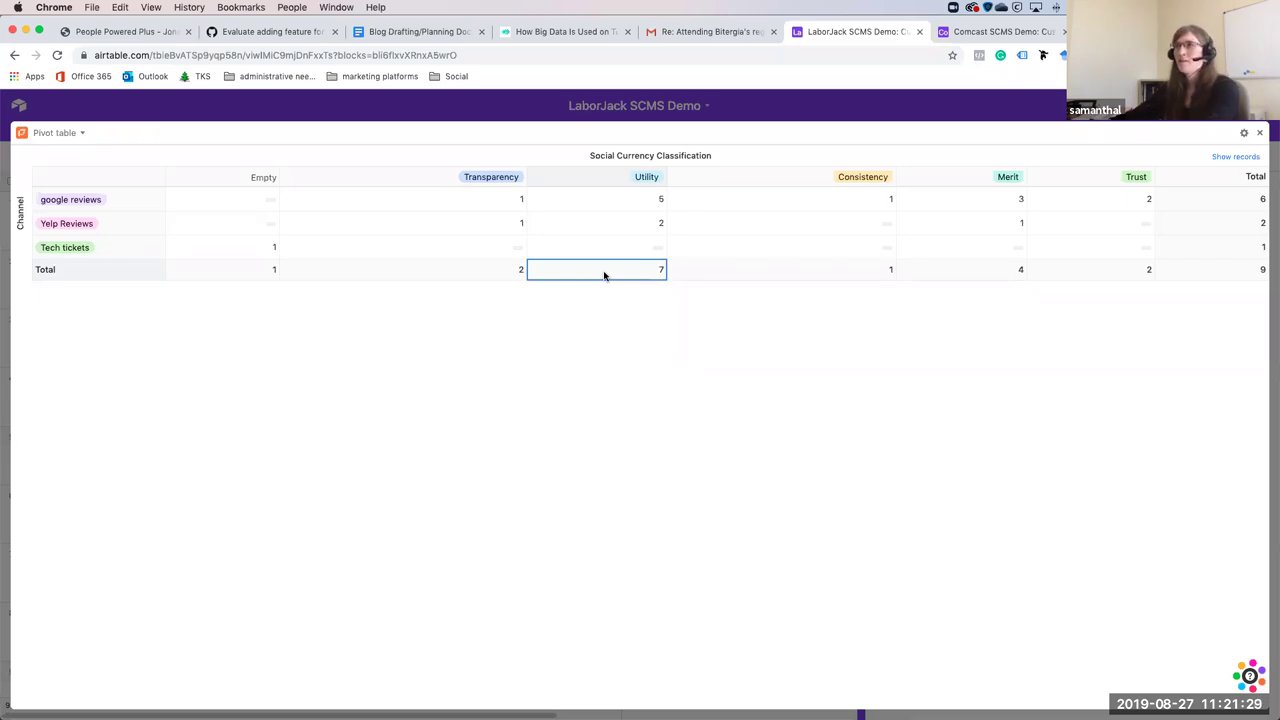
{"action": "left_click", "coordinate": [470, 277]}
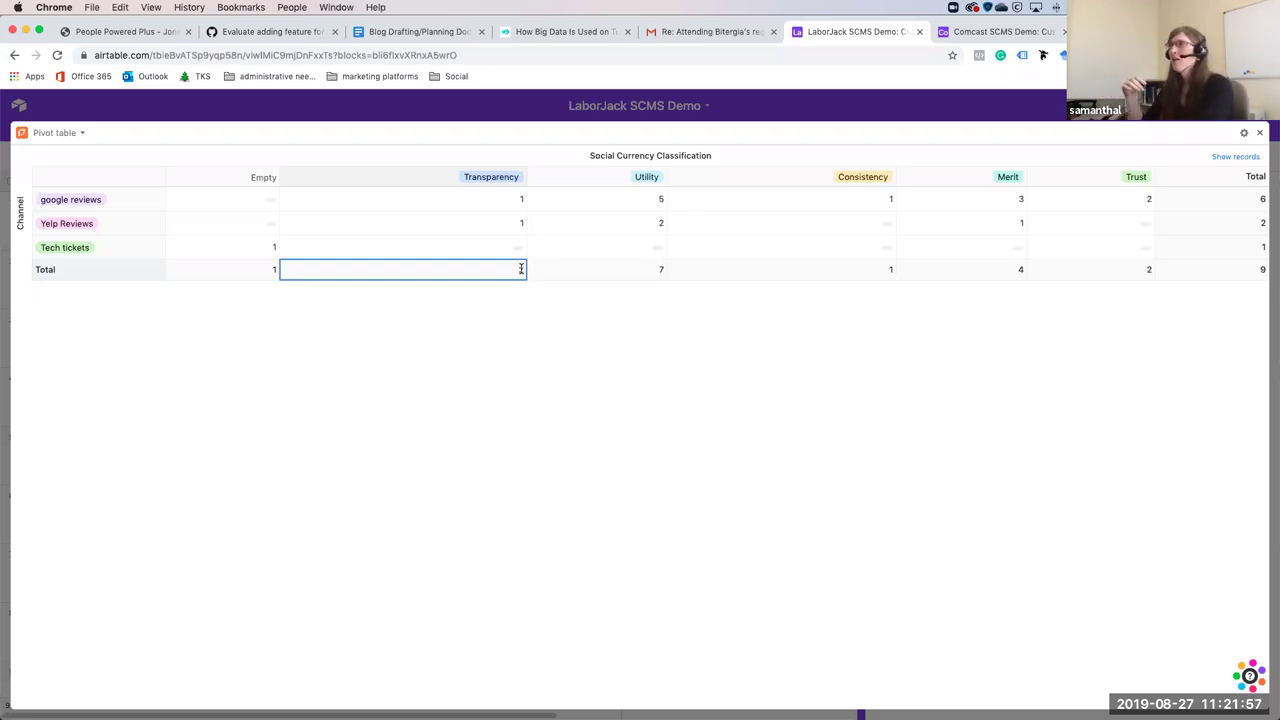
Leave the full-screen pivot table and inspect the second review's text and category tags.
{"action": "left_click", "coordinate": [1261, 133]}
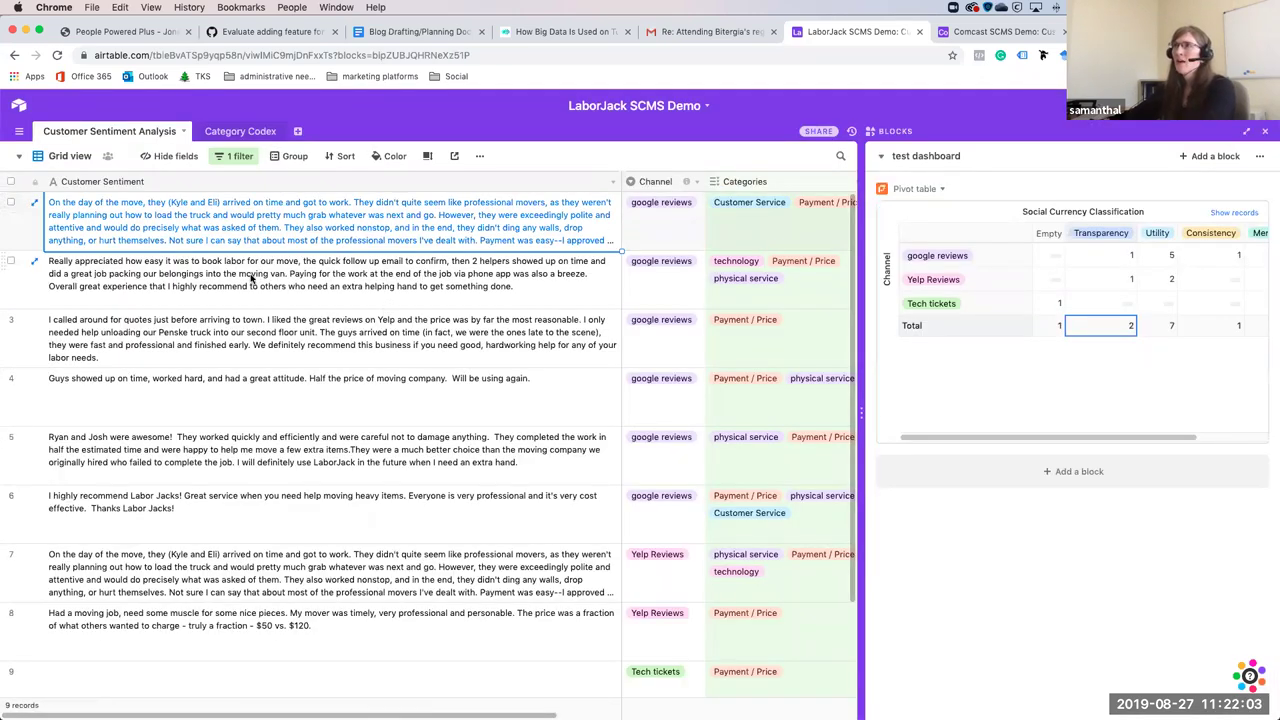
{"action": "left_click", "coordinate": [252, 279]}
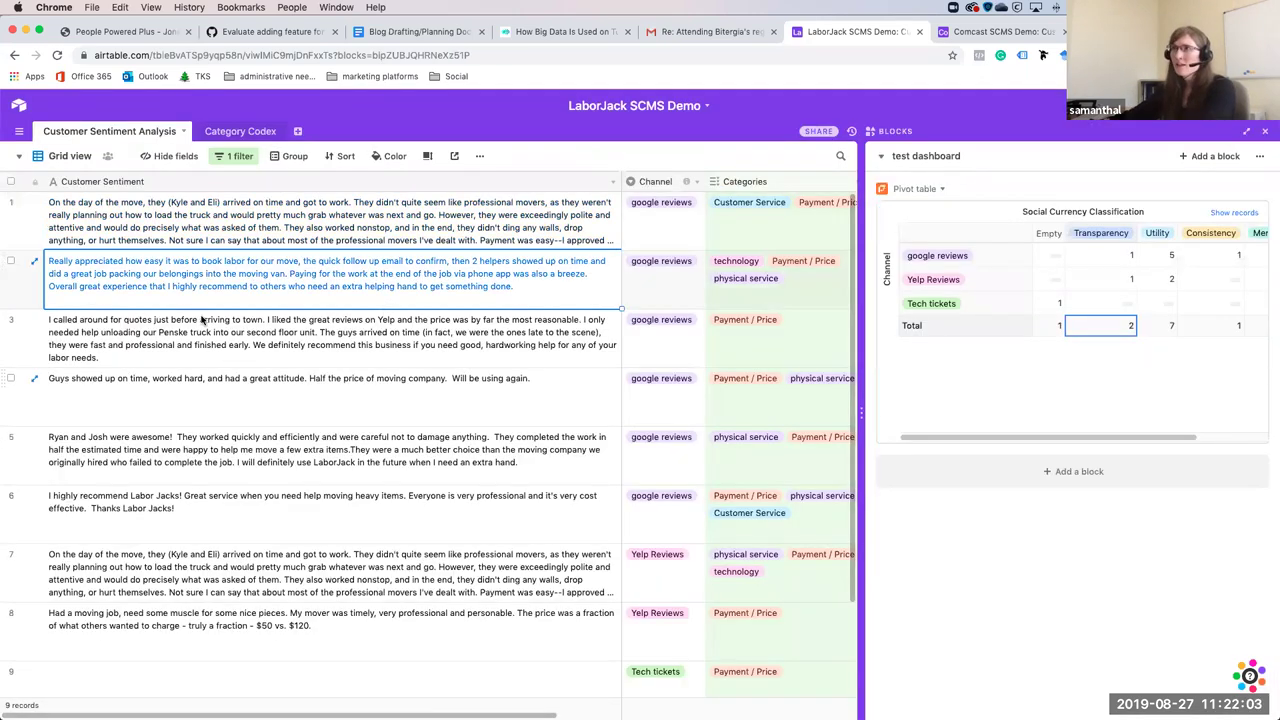
{"action": "left_click", "coordinate": [775, 279]}
Re-expand the pivot table, return to the base, and hide the dashboard to widen the grid.
{"action": "left_click", "coordinate": [1035, 427]}
{"action": "scroll", "coordinate": [1030, 410], "scroll_direction": "right", "scroll_amount": 2}
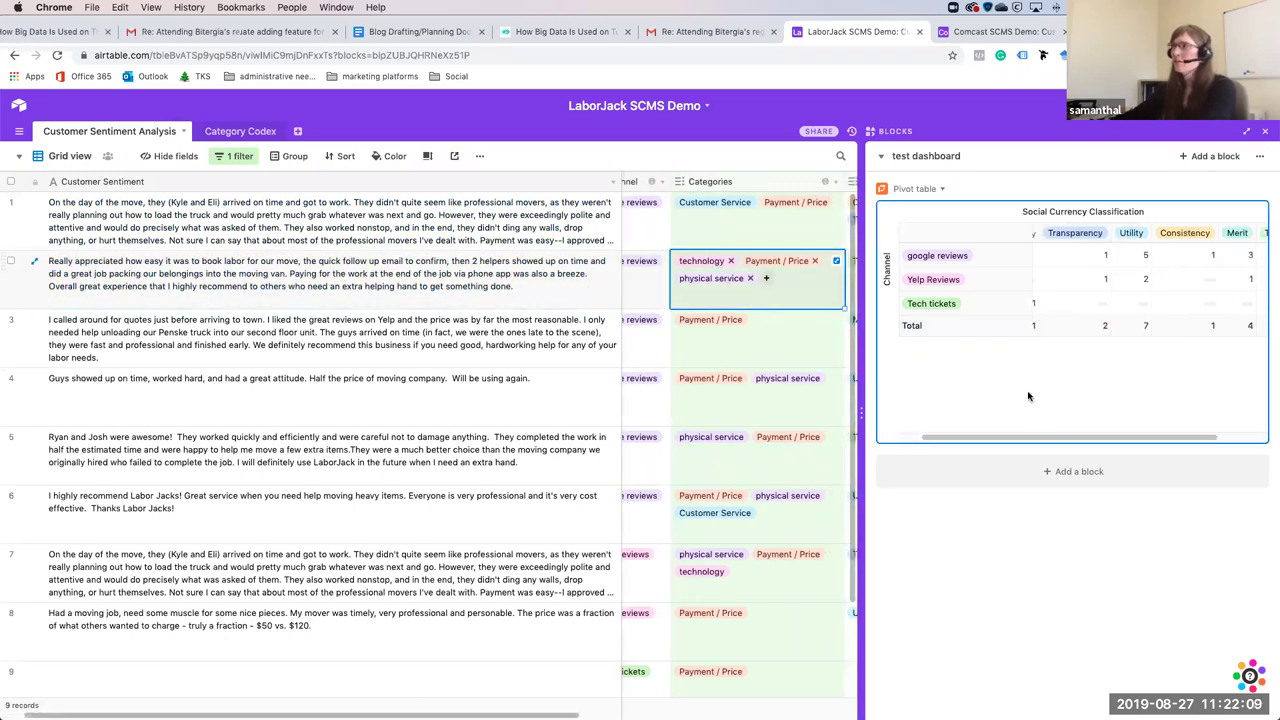
{"action": "left_click", "coordinate": [1240, 191]}
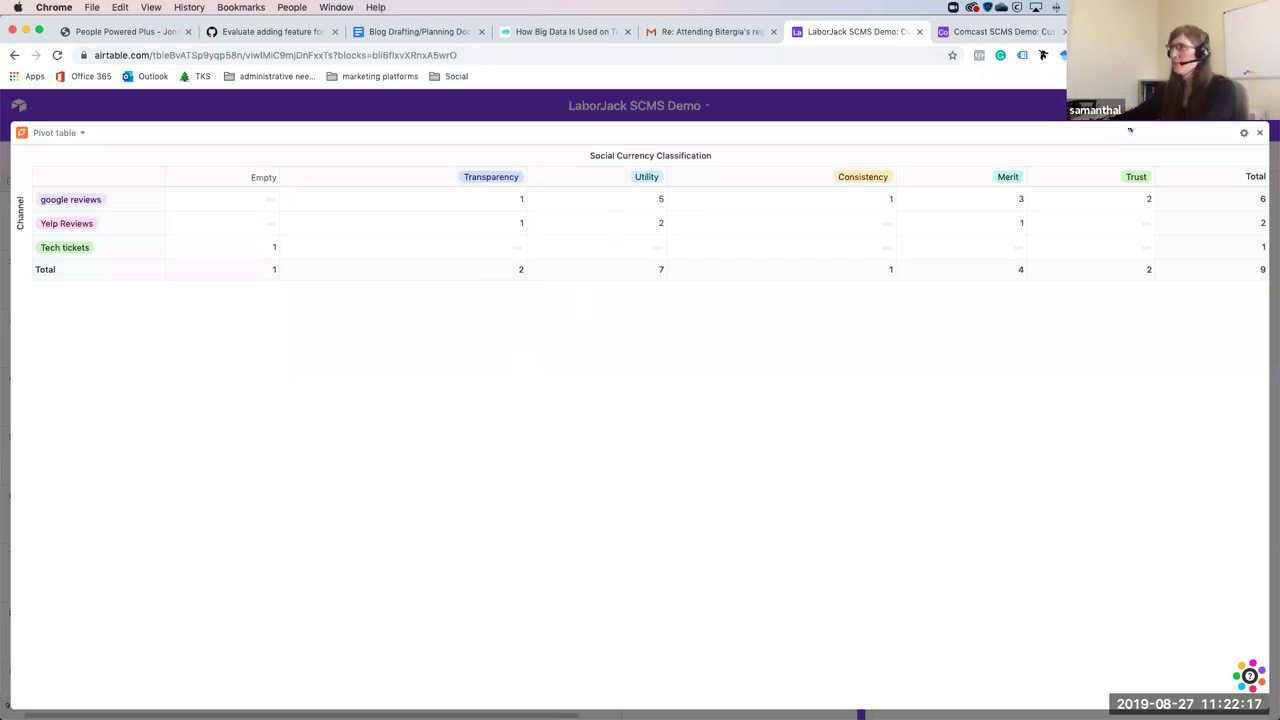
{"action": "left_click", "coordinate": [1259, 132]}
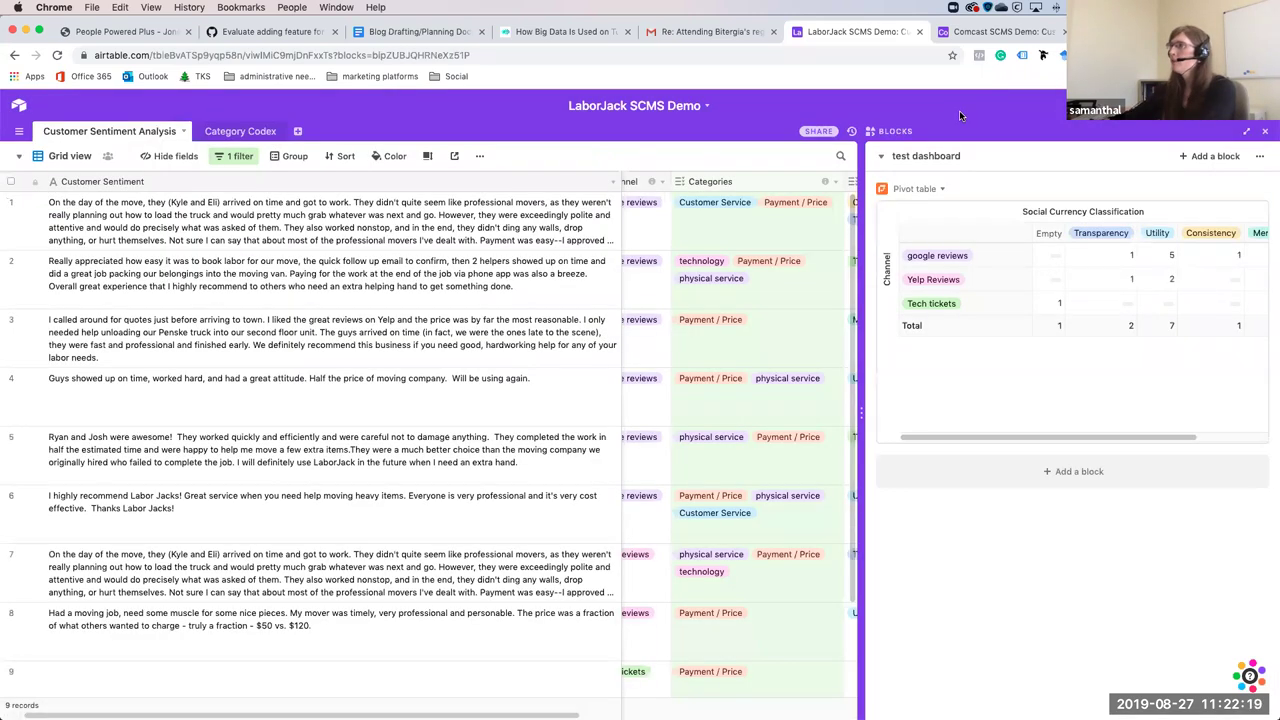
{"action": "left_click", "coordinate": [878, 131]}
{"action": "left_click", "coordinate": [580, 301]}
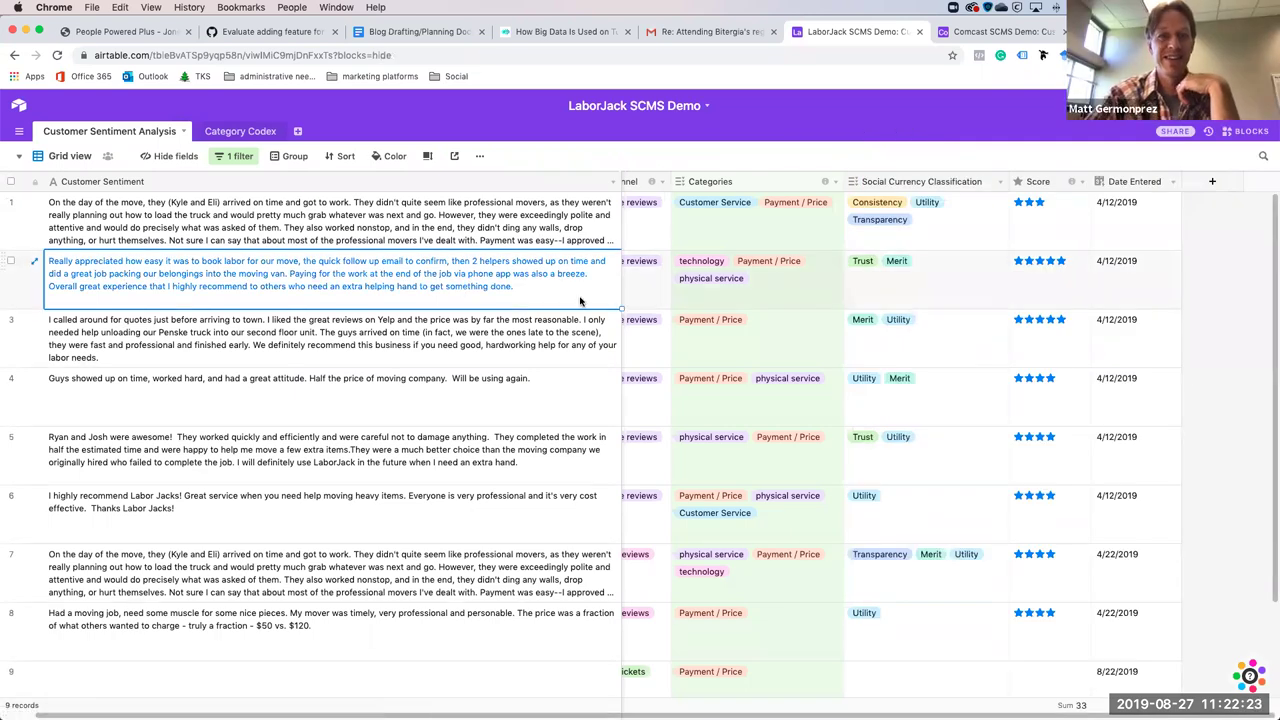
{"action": "key", "text": "Right"}
{"action": "key", "text": "Left"}
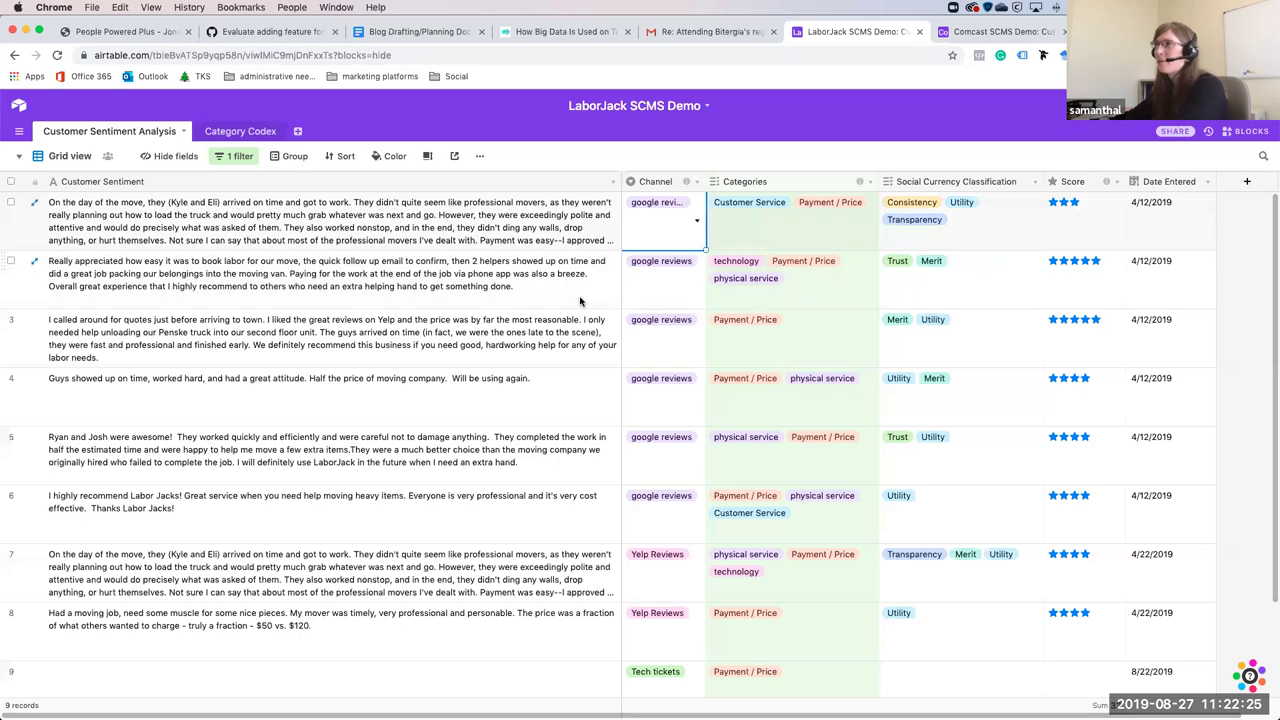
{"action": "key", "text": "Up"}
{"action": "left_click", "coordinate": [531, 300]}
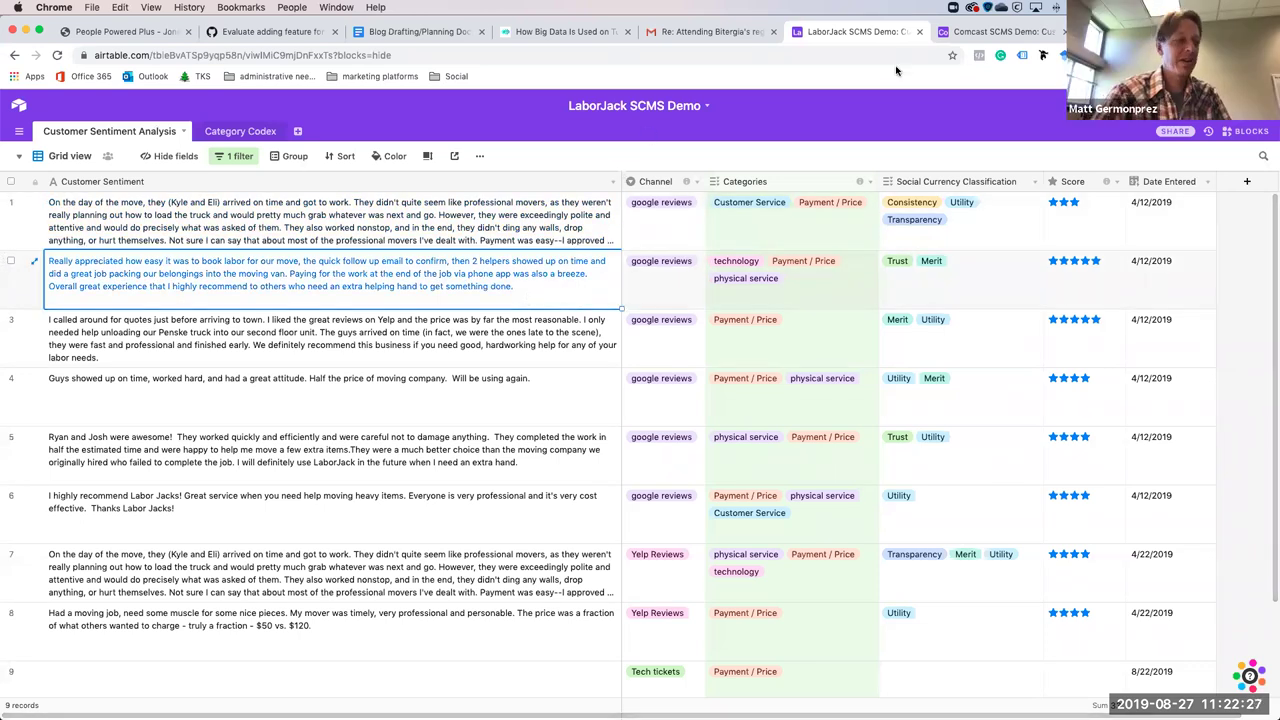
{"action": "left_click", "coordinate": [988, 38]}
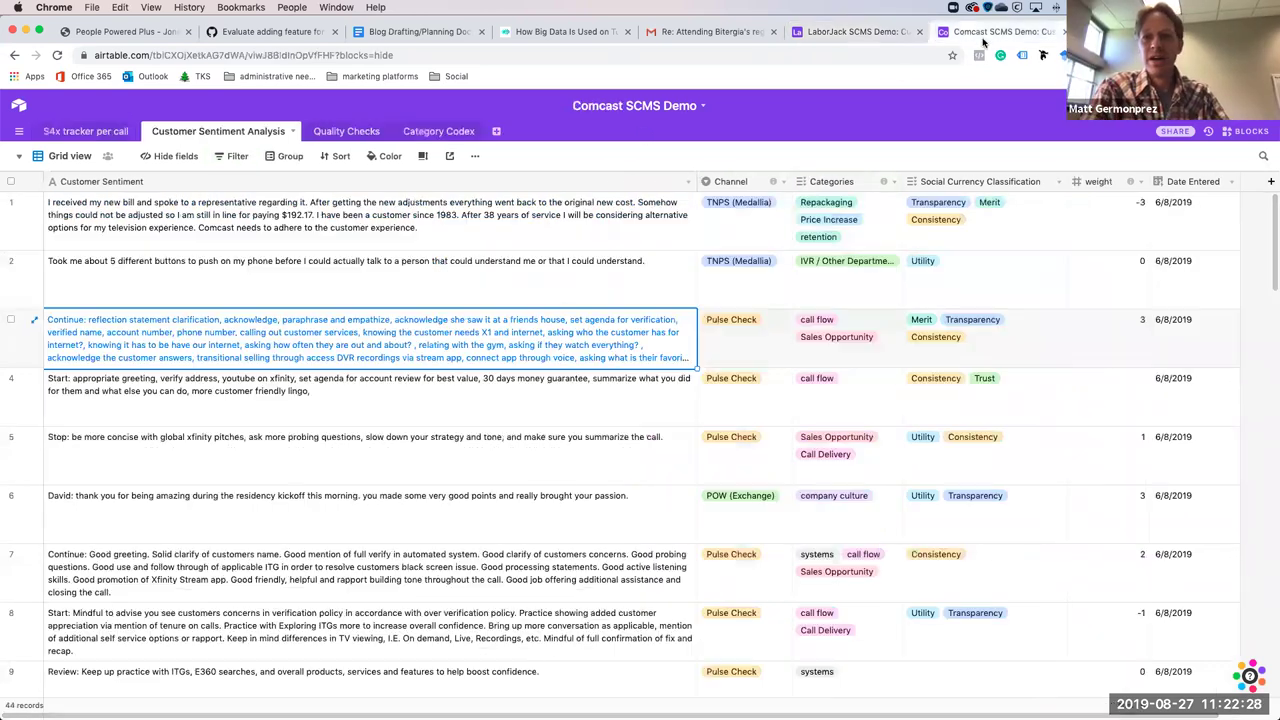
{"action": "left_click", "coordinate": [855, 32]}
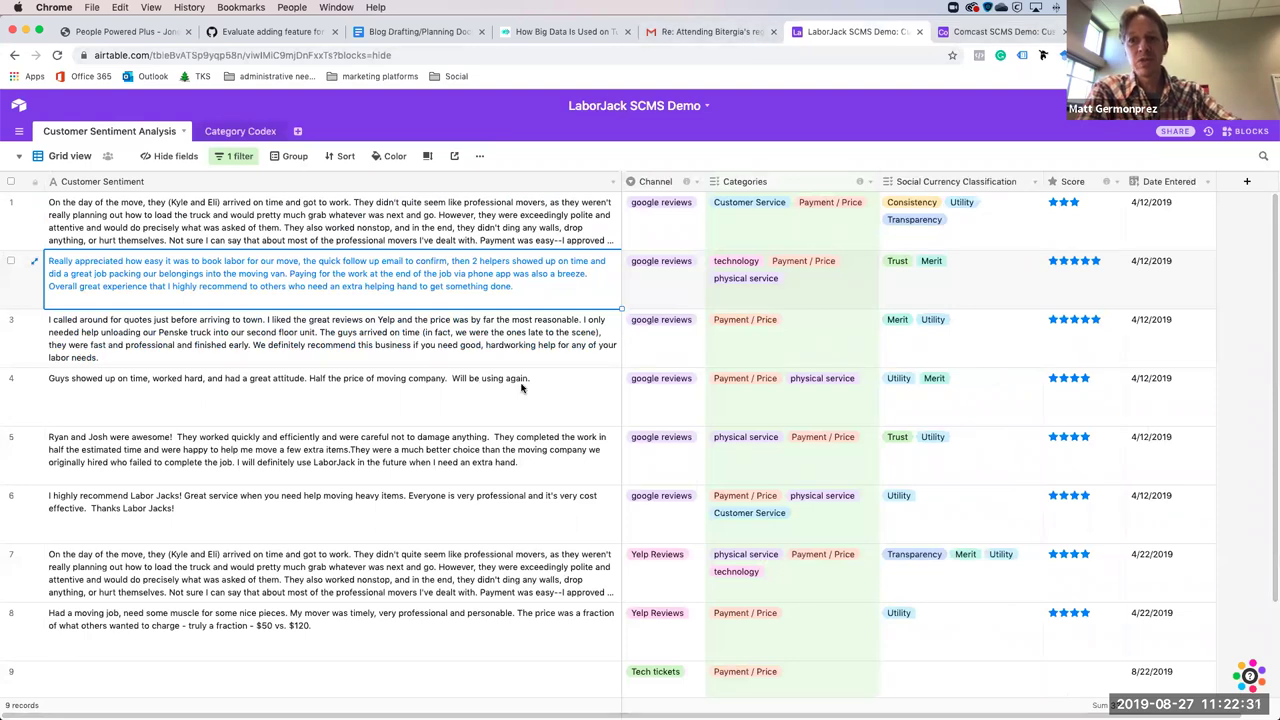
{"action": "key", "text": "super+Tab"}
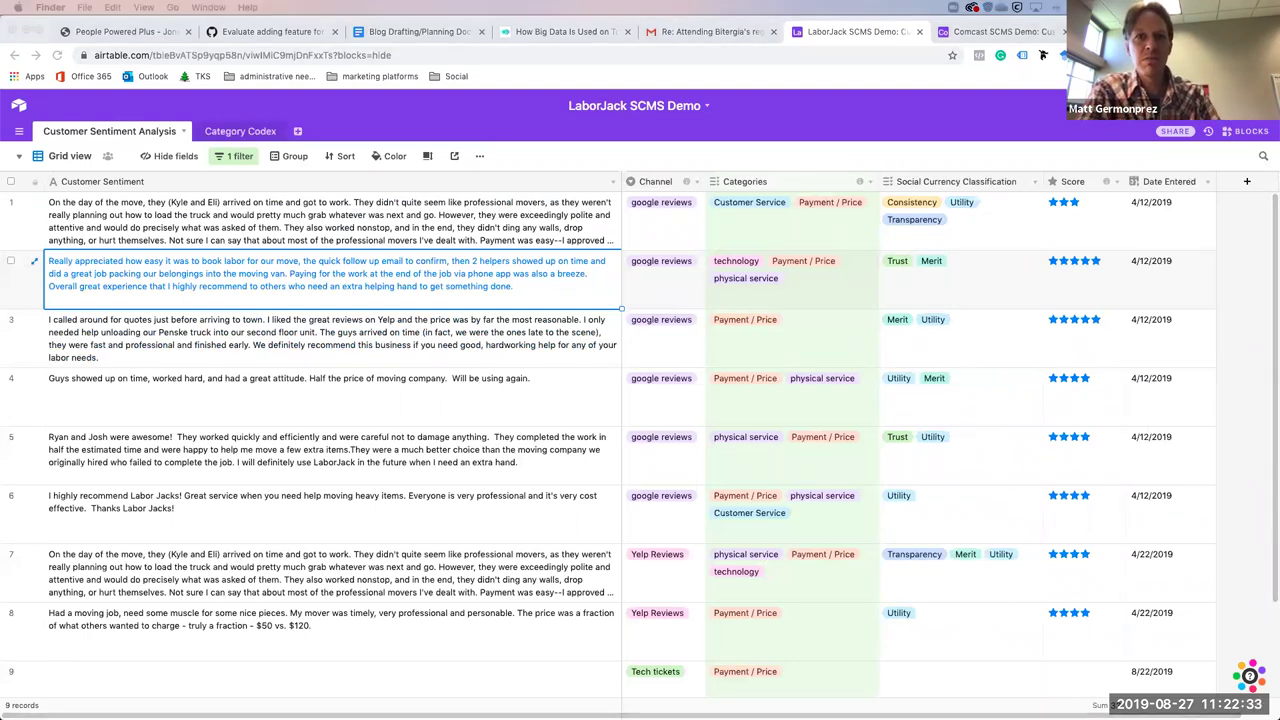